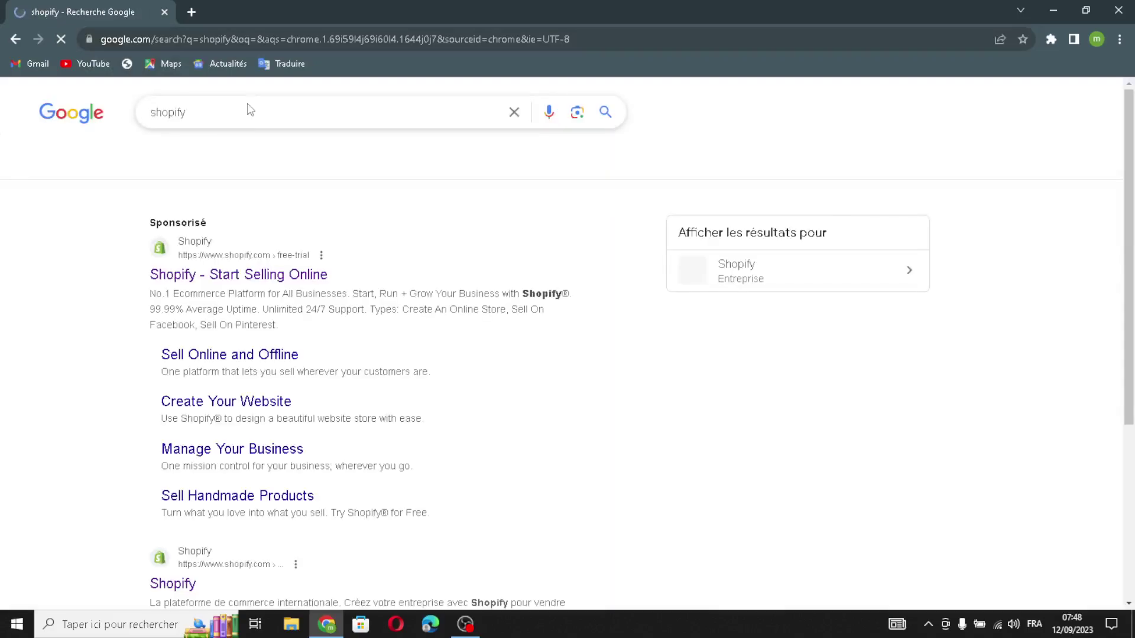
Open the sponsored Shopify search result and start a free trial with the account's email address
left_click(196, 289)
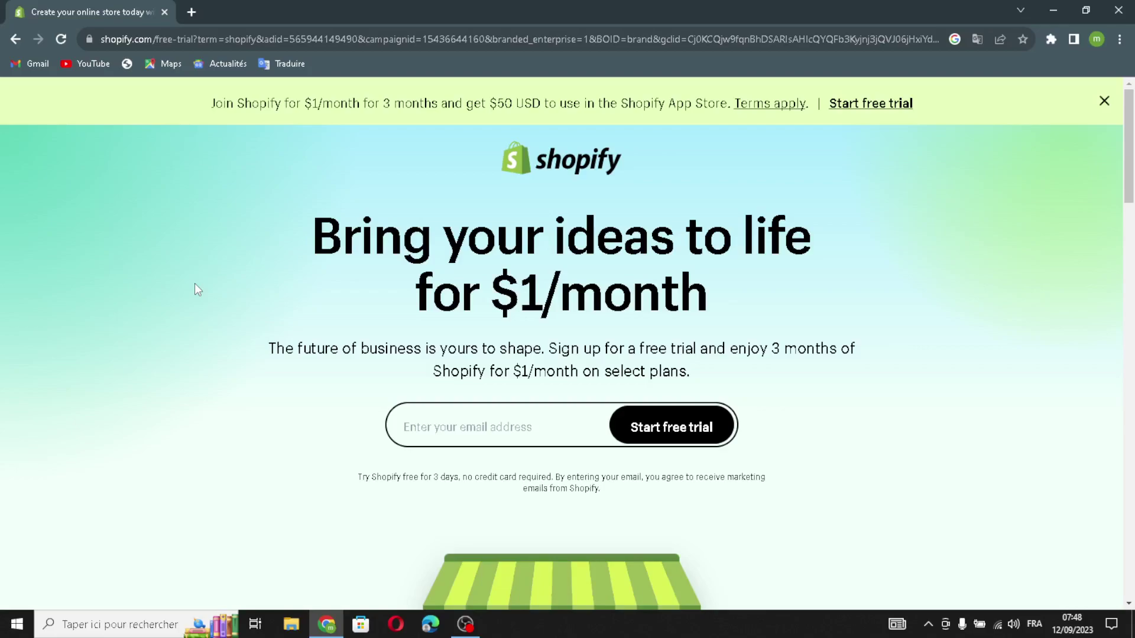
left_click(467, 426)
left_click(504, 470)
left_click(633, 432)
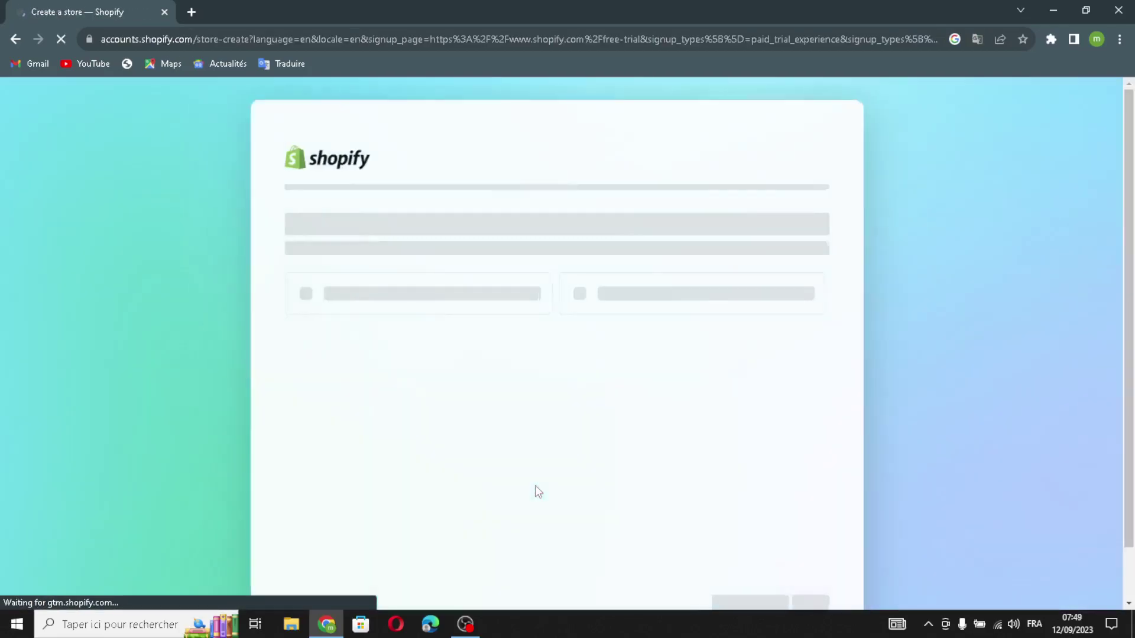
Skip all the store setup questions and continue to Shopify with the existing account
scroll(538, 492, "down", 2)
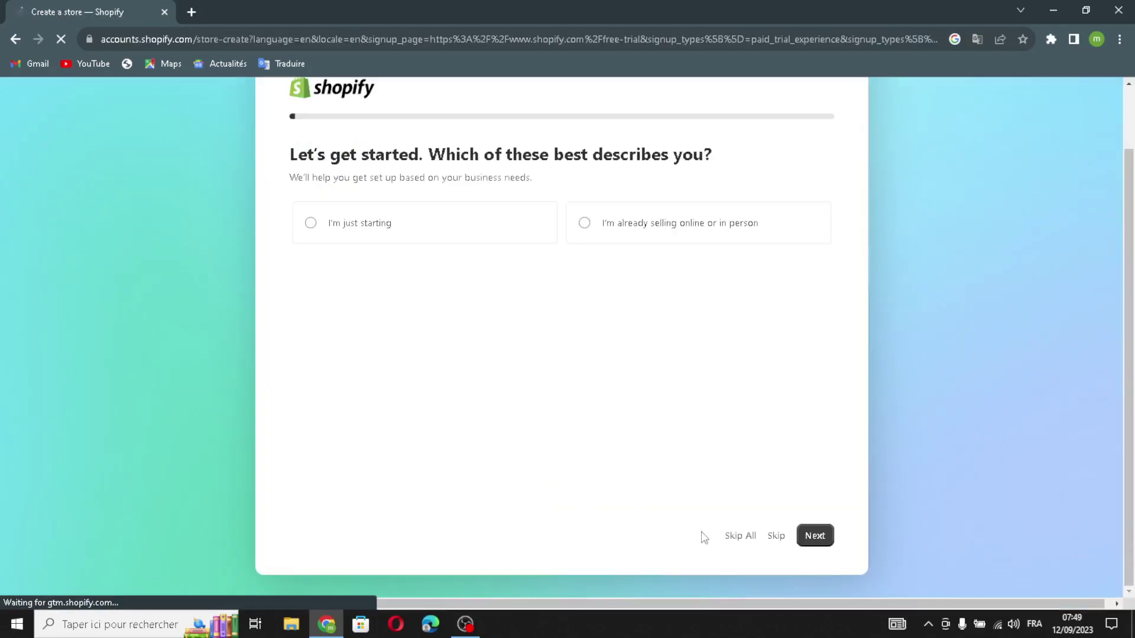
left_click(732, 534)
left_click(694, 441)
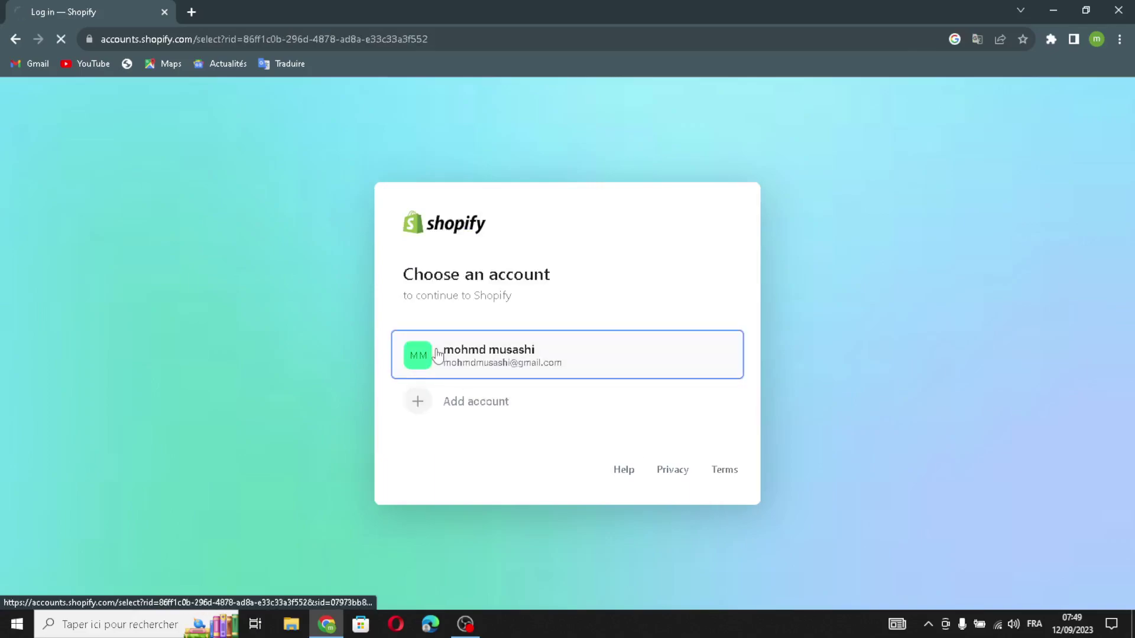
left_click(436, 353)
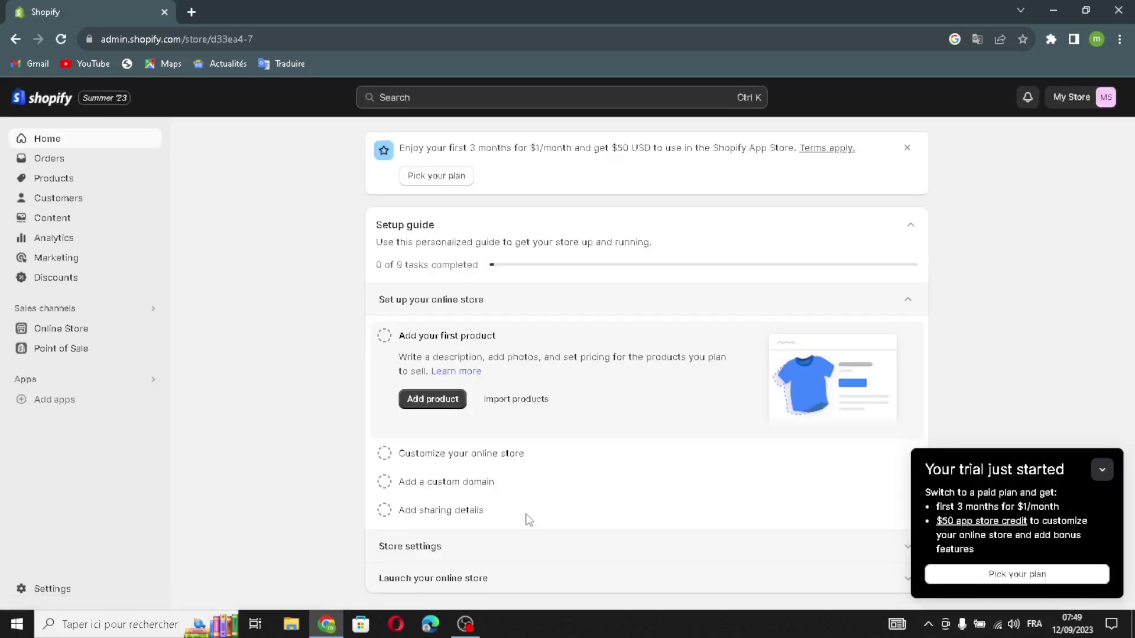
Collapse the trial notice, then open the online store's themes and start customizing the current Dawn theme
left_click(1103, 472)
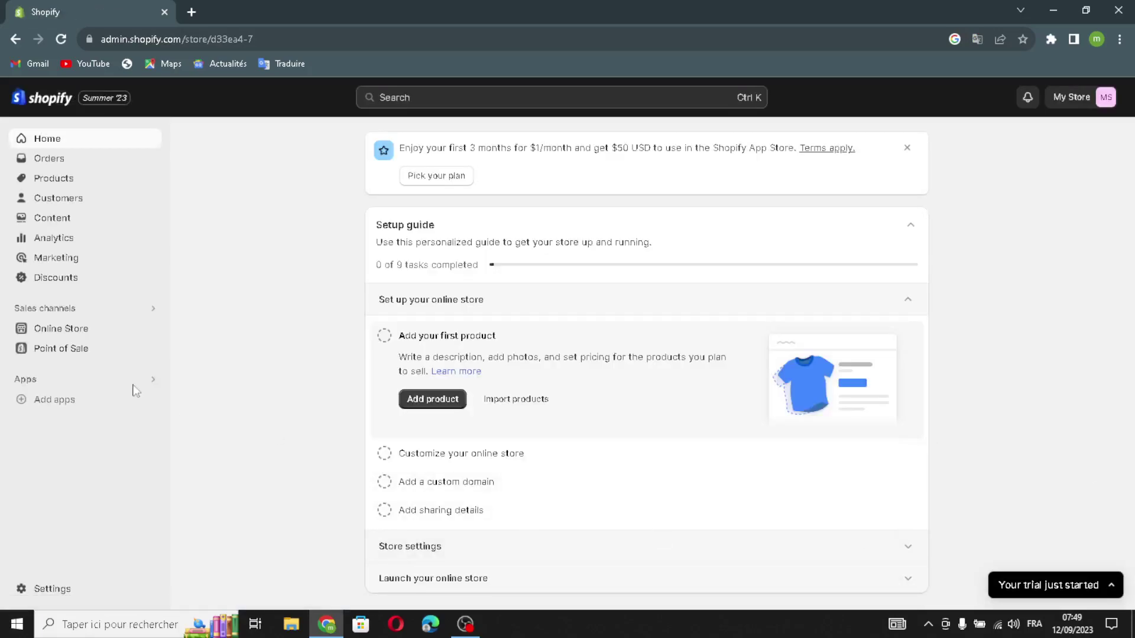
left_click(68, 329)
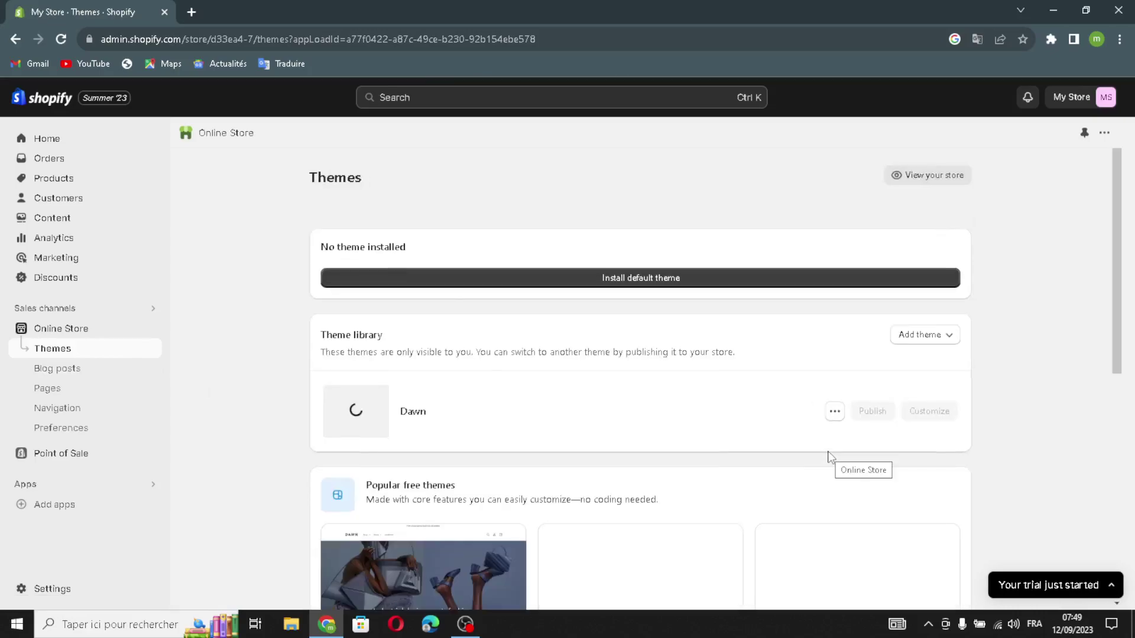
scroll(746, 516, "down", 1)
scroll(746, 516, "down", 4)
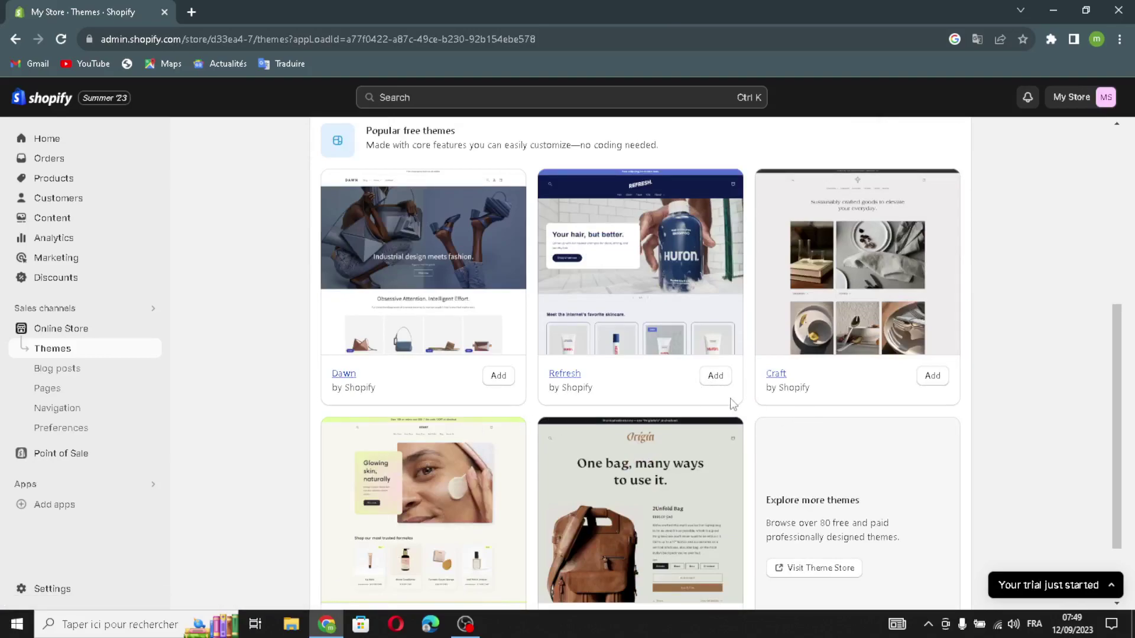
scroll(554, 464, "up", 2)
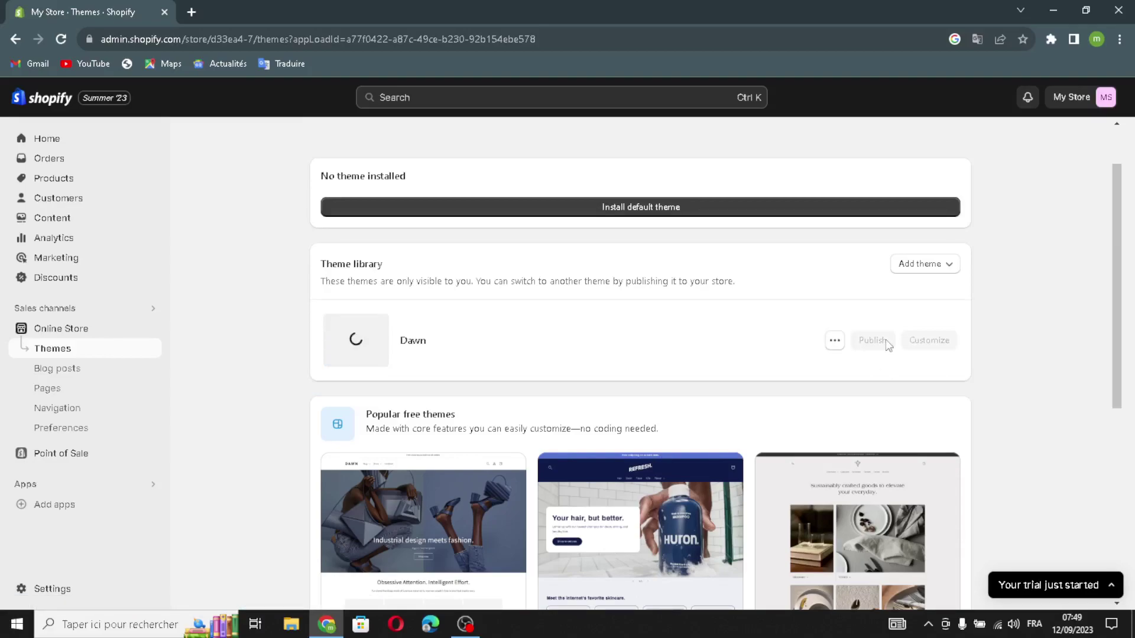
scroll(887, 363, "up", 1)
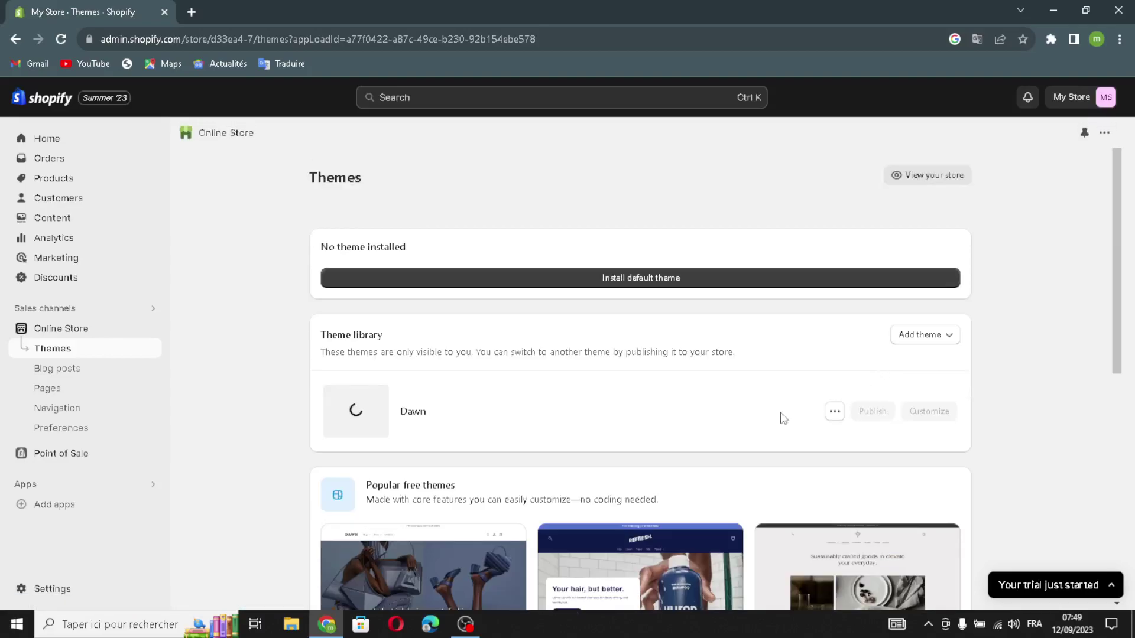
scroll(713, 454, "down", 2)
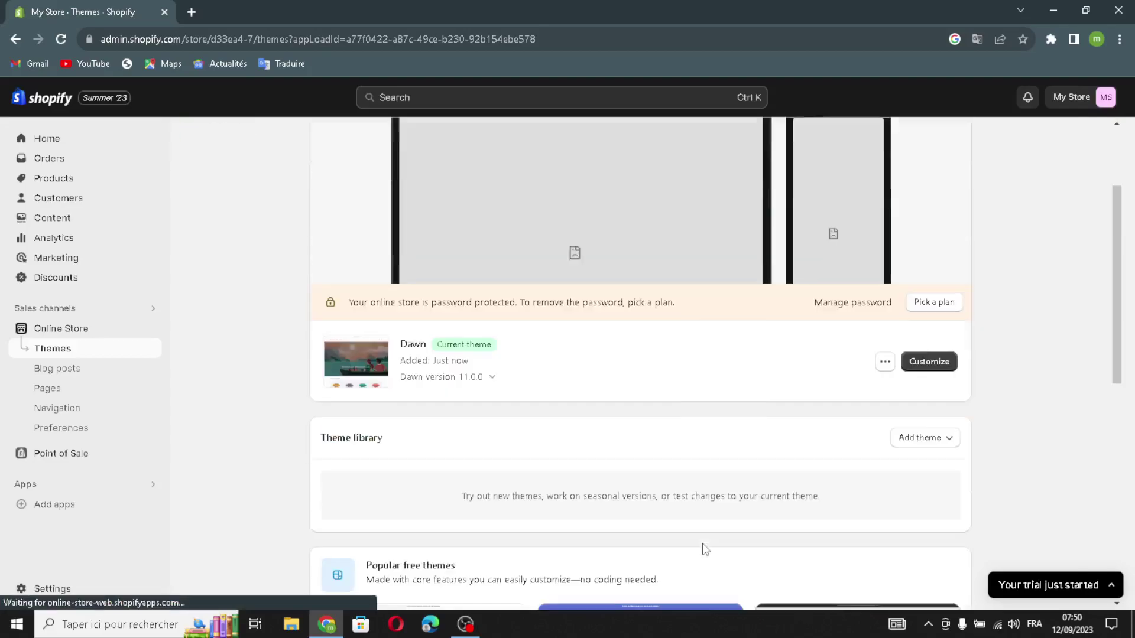
scroll(734, 498, "up", 1)
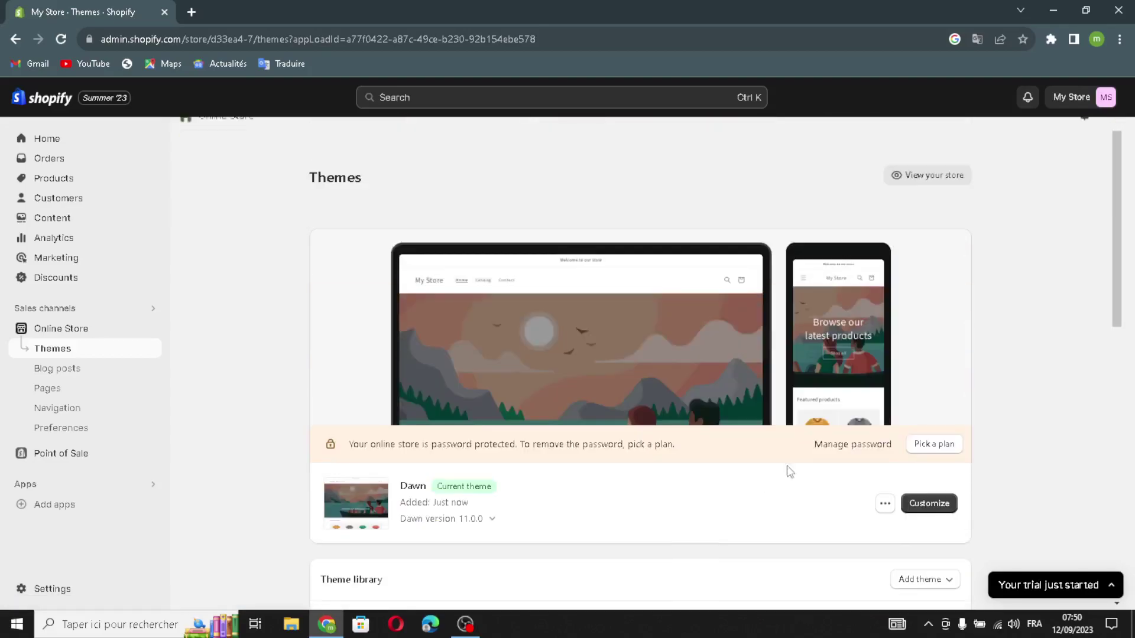
left_click(913, 507)
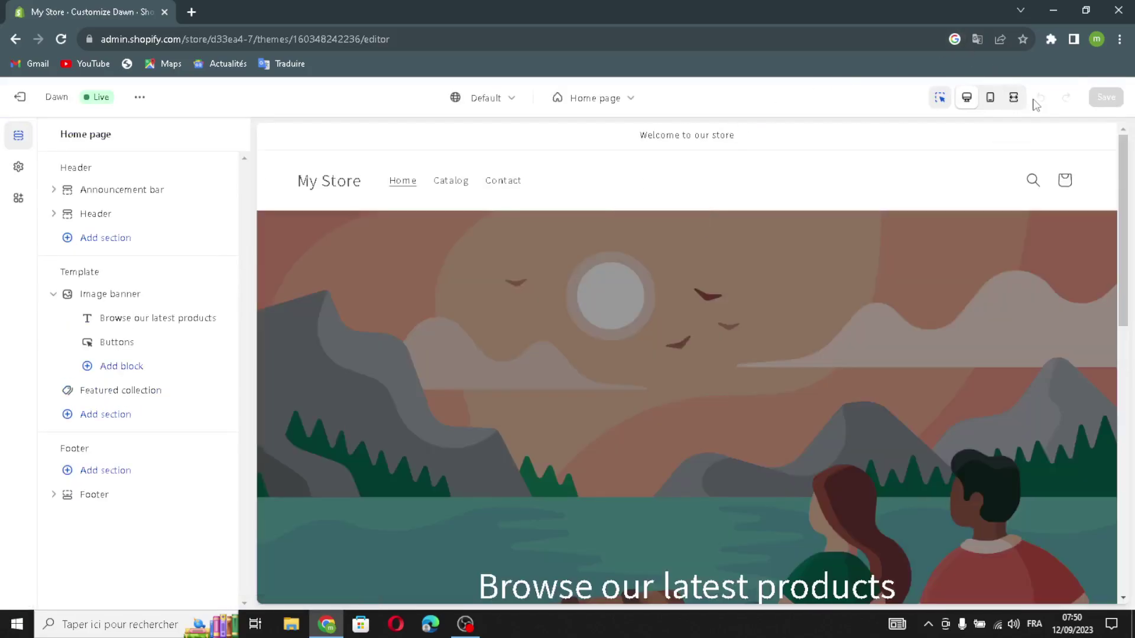
Preview the home page in mobile and fullscreen sizes, then return to the desktop preview
left_click(988, 100)
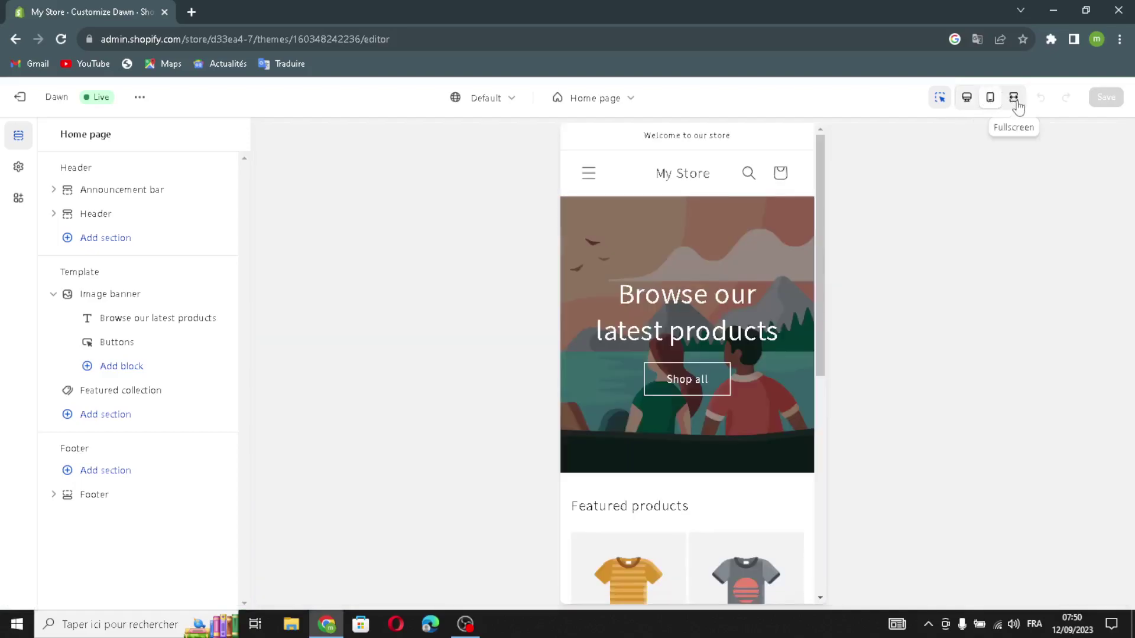
left_click(1013, 98)
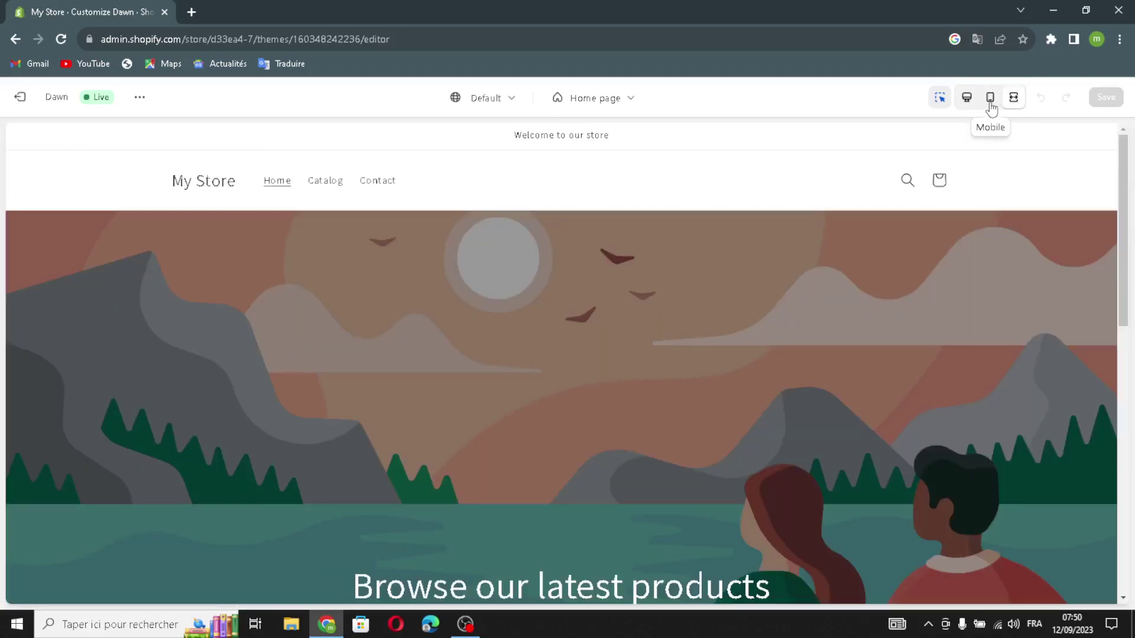
left_click(968, 102)
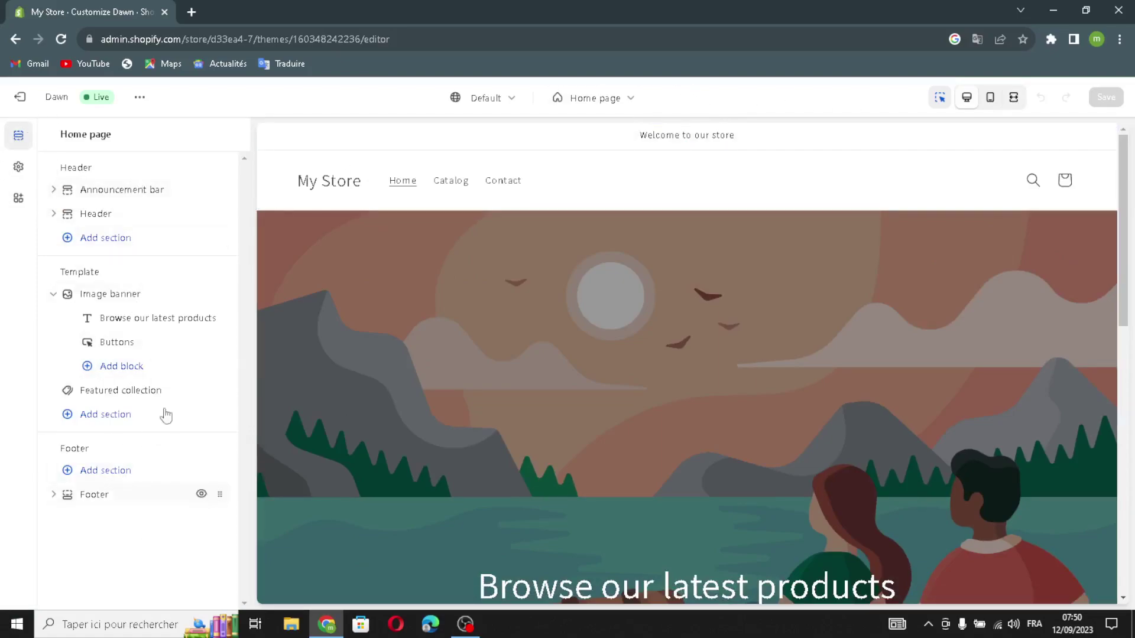
scroll(449, 442, "down", 3)
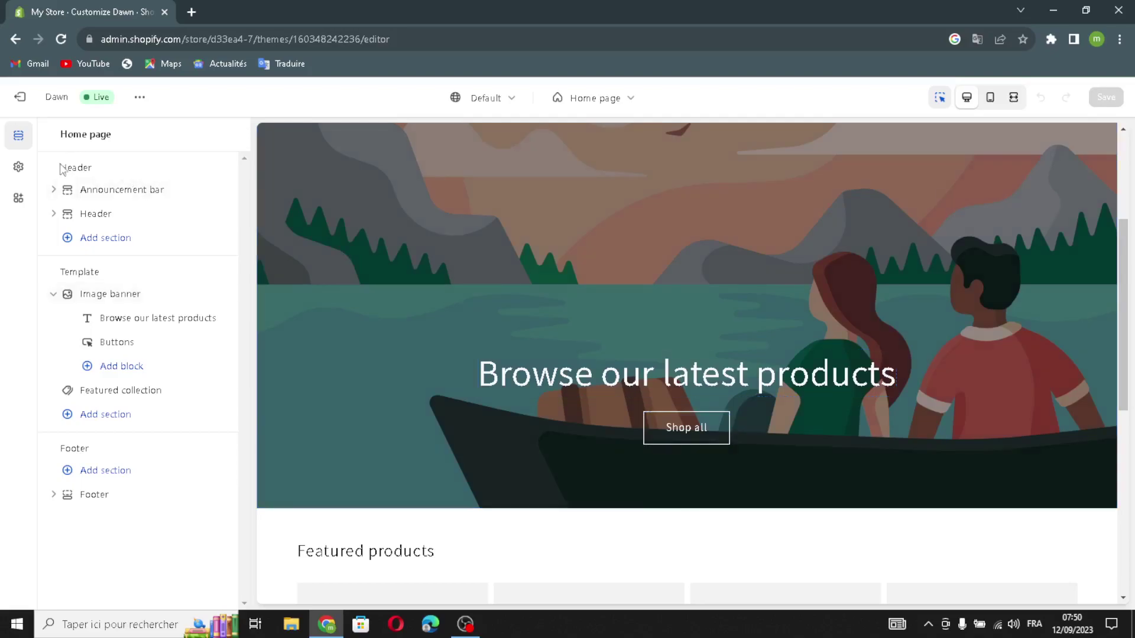
Open the announcement bar's settings and look at its color scheme choices
left_click(123, 192)
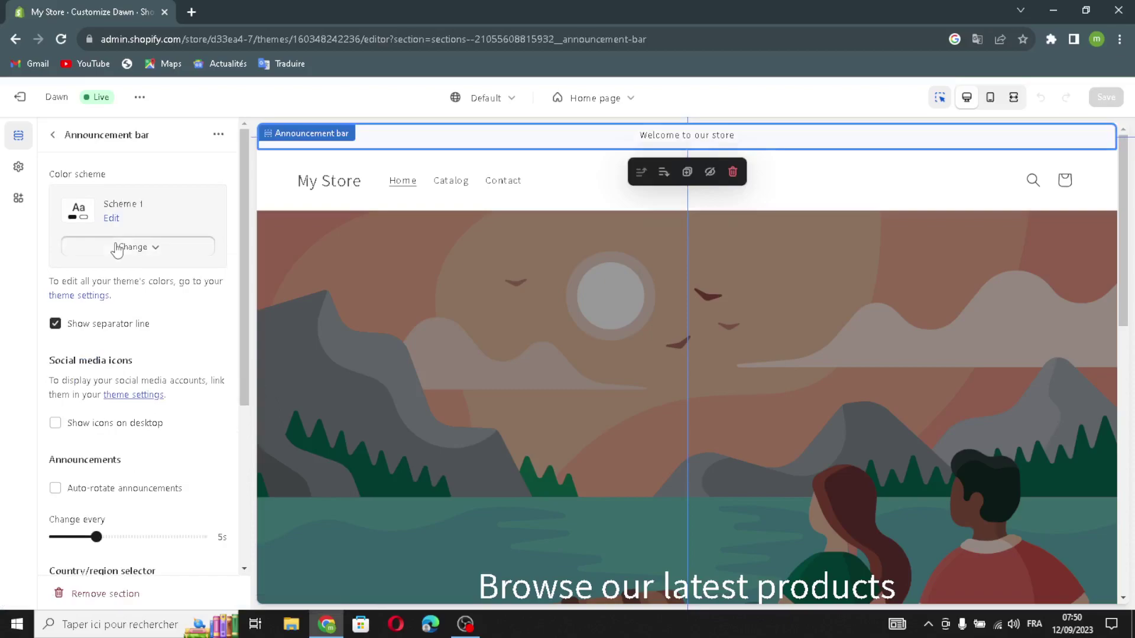
left_click(120, 245)
left_click(130, 259)
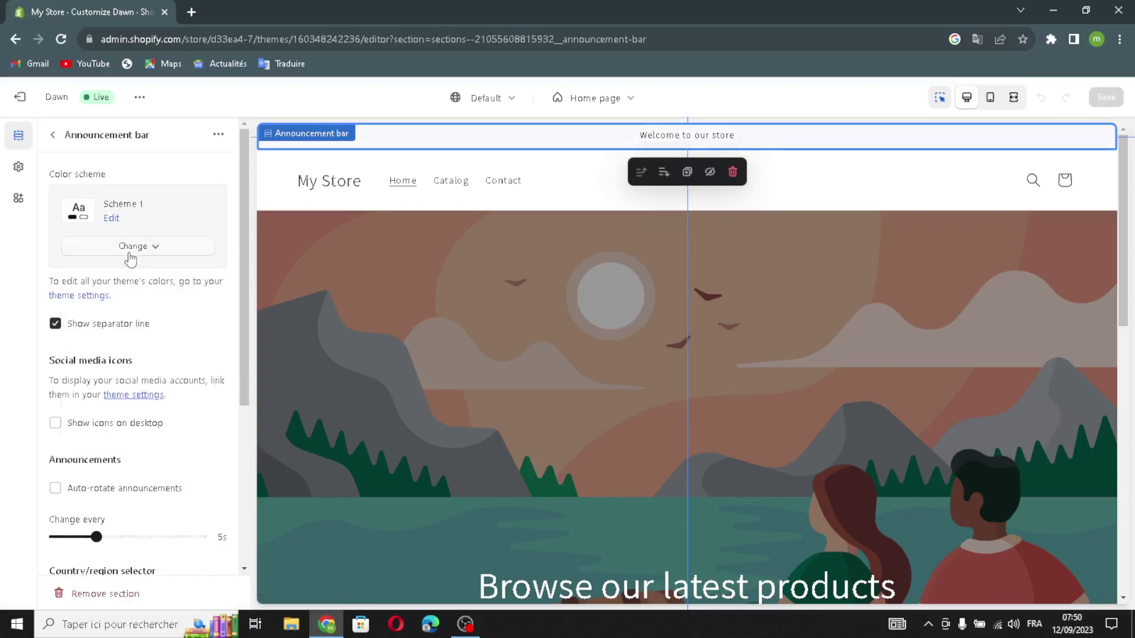
Try switching the announcement bar's separator line and desktop social media icons, restoring both options
left_click(54, 327)
left_click(53, 329)
scroll(47, 349, "down", 1)
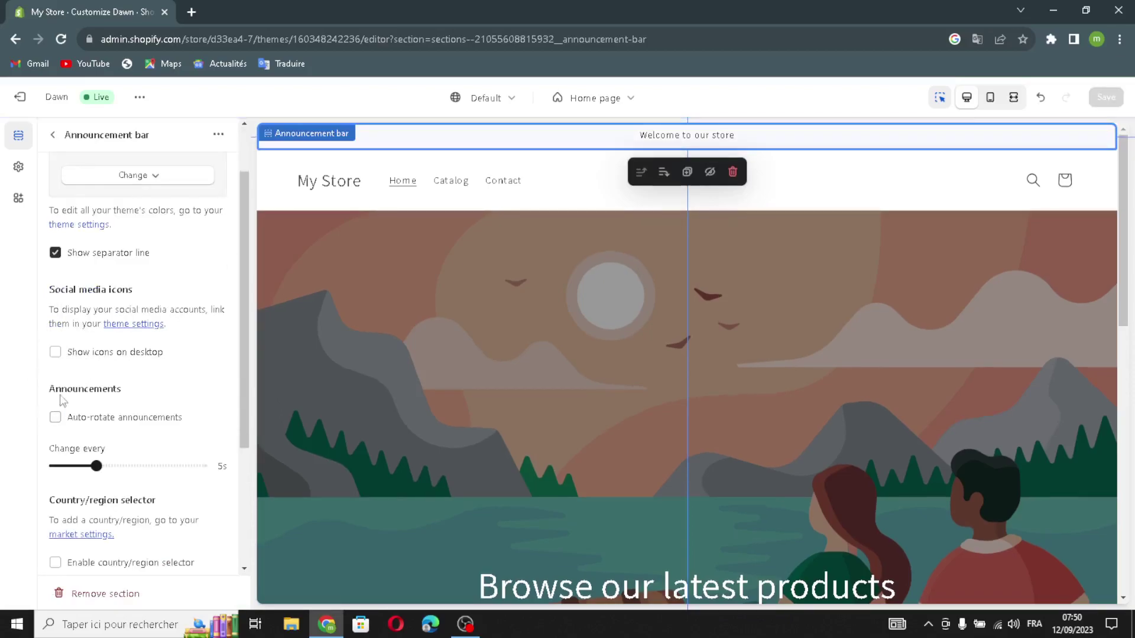
left_click(55, 352)
left_click(55, 353)
Turn on auto-rotation of announcements in the announcement bar and return to the home page sections
left_click(55, 418)
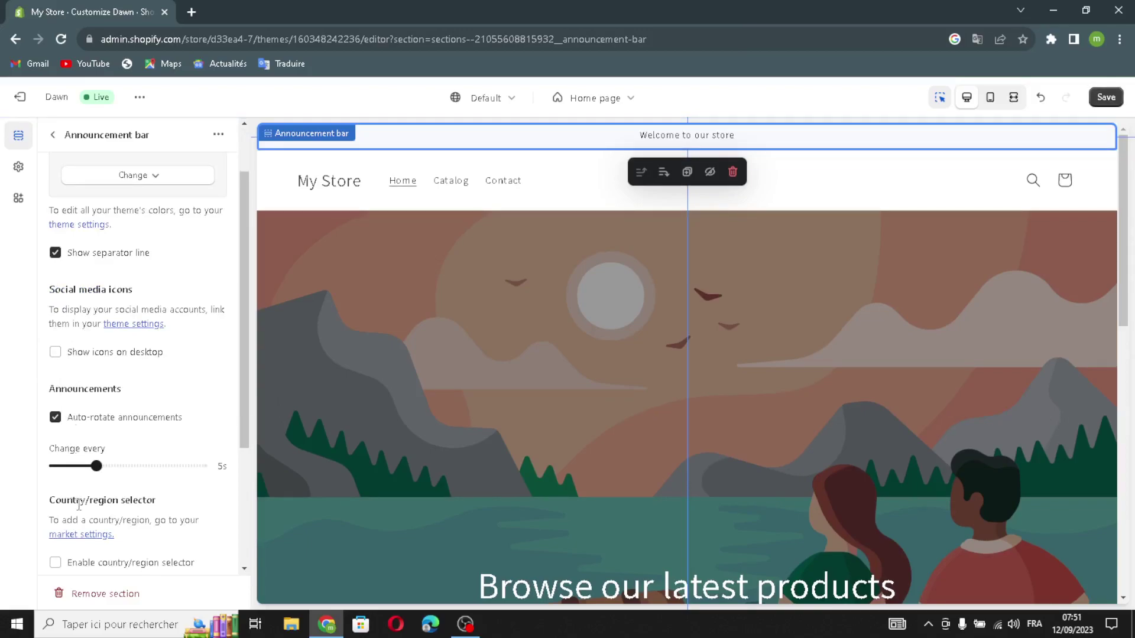
scroll(88, 508, "down", 1)
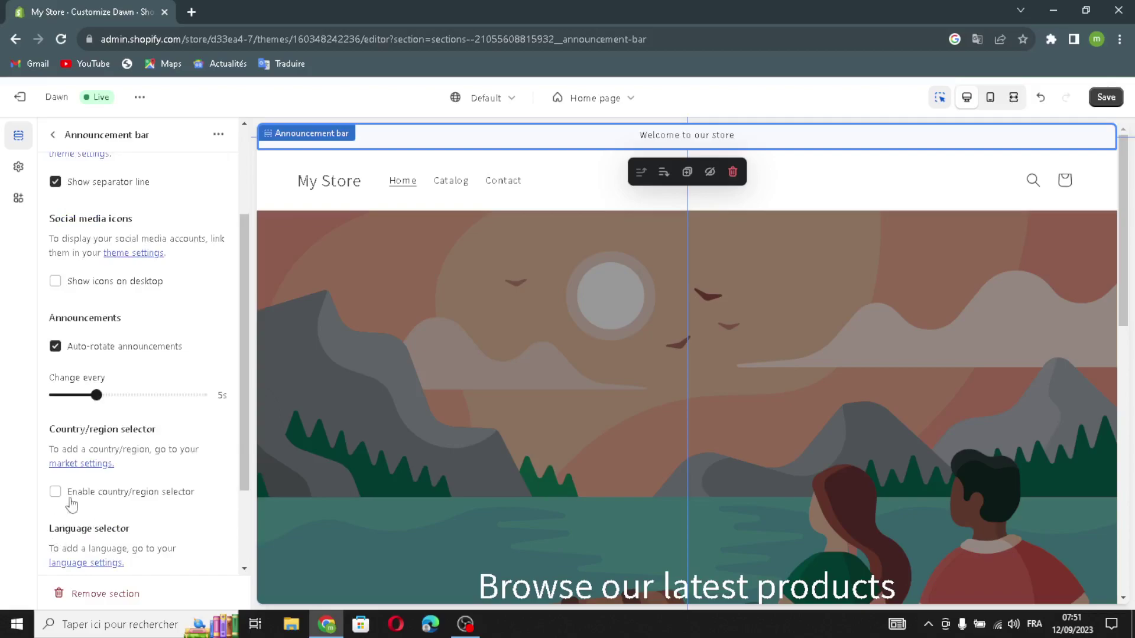
scroll(130, 461, "down", 2)
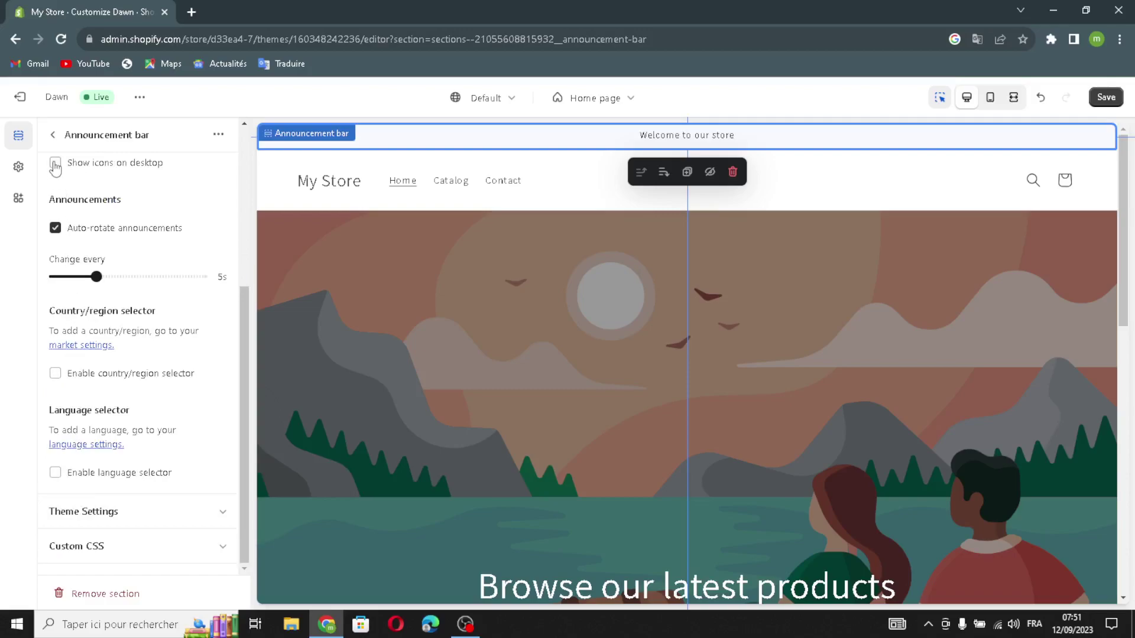
left_click(53, 135)
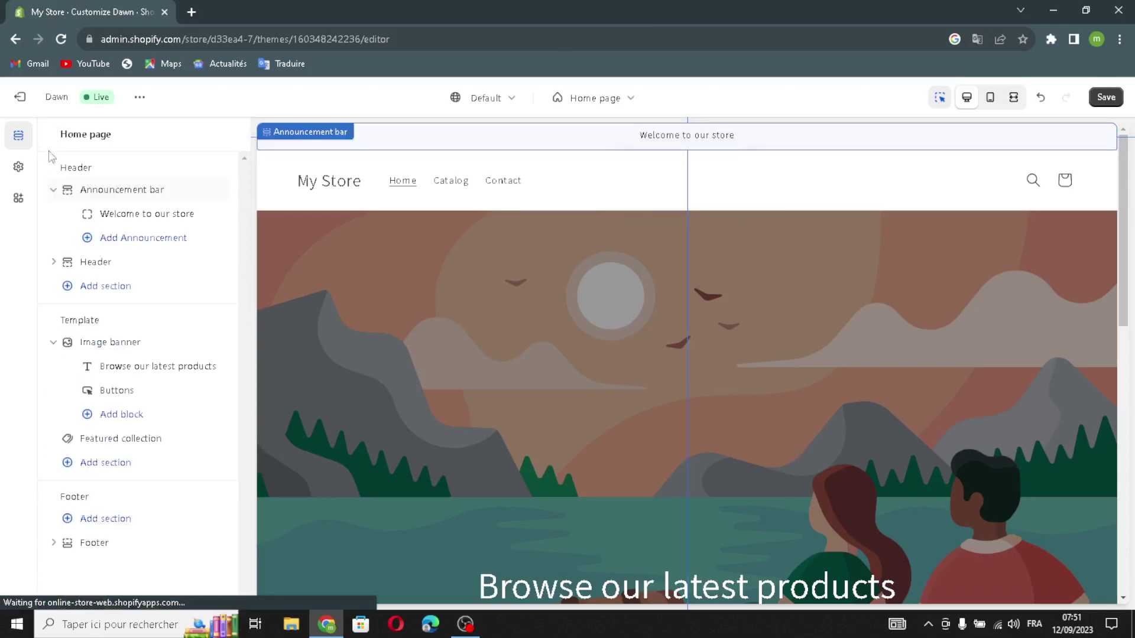
Link the "Welcome to our store" announcement to All collections
left_click(115, 217)
mouse_move(154, 190)
left_mouse_down()
mouse_move(59, 196)
mouse_move(152, 196)
left_mouse_up()
left_click(142, 245)
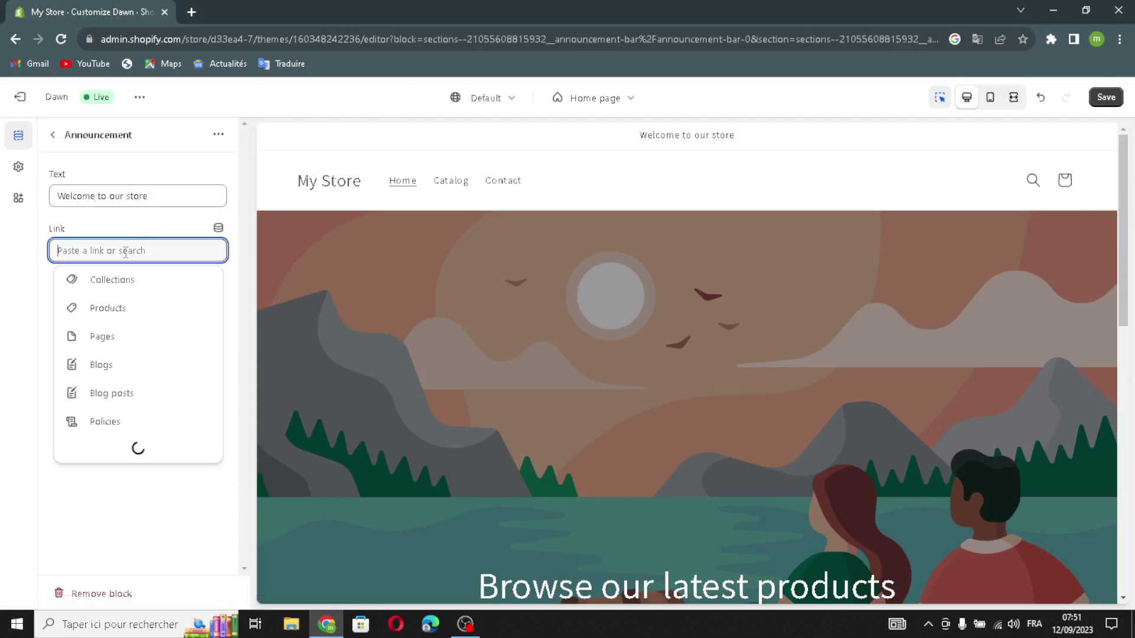
left_click(108, 285)
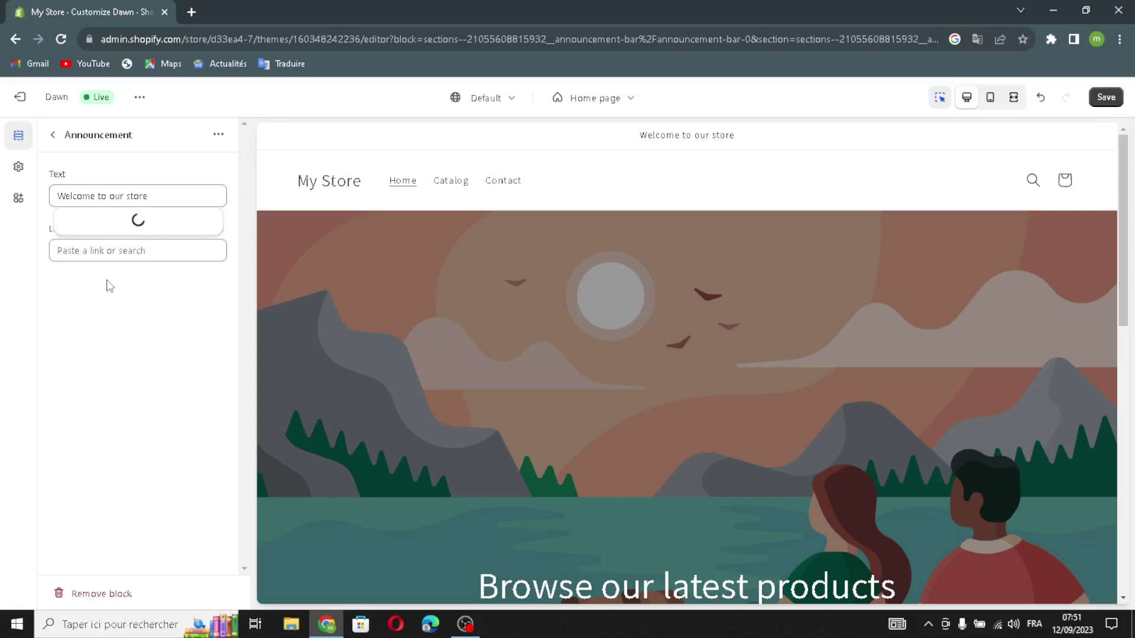
left_click(107, 194)
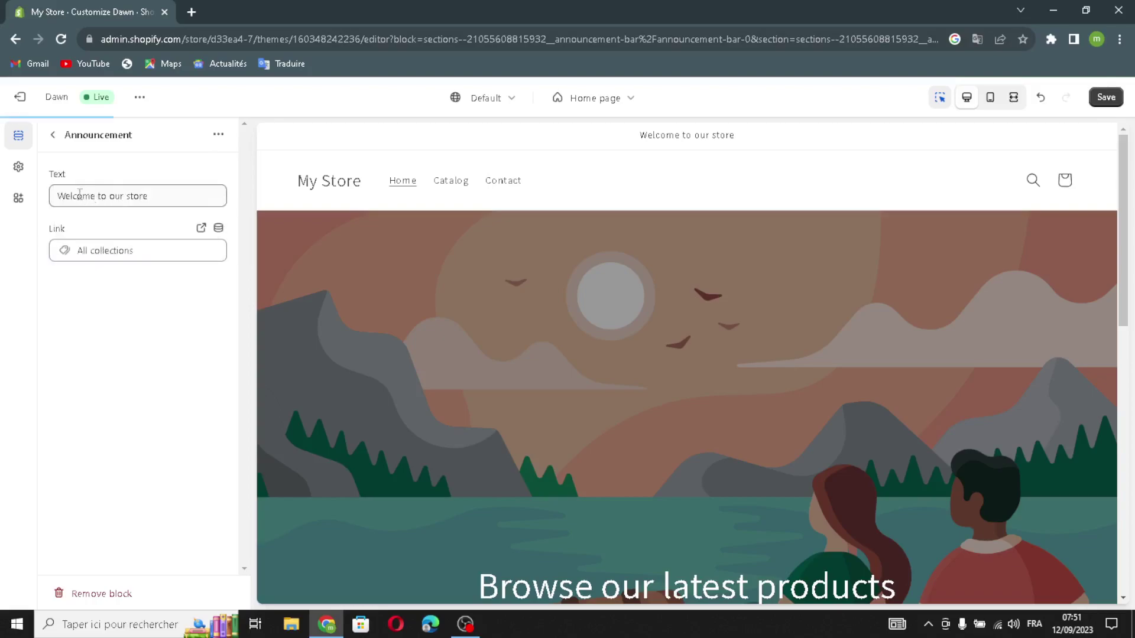
left_click(53, 135)
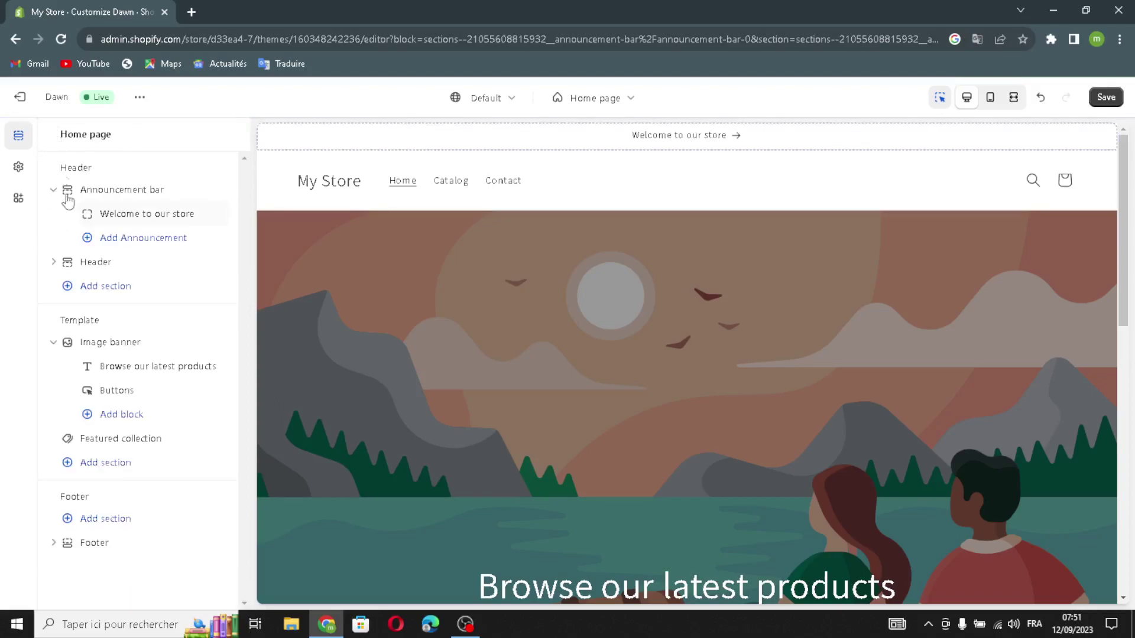
Set the header's desktop logo position to Top center
left_click(89, 262)
left_click(111, 196)
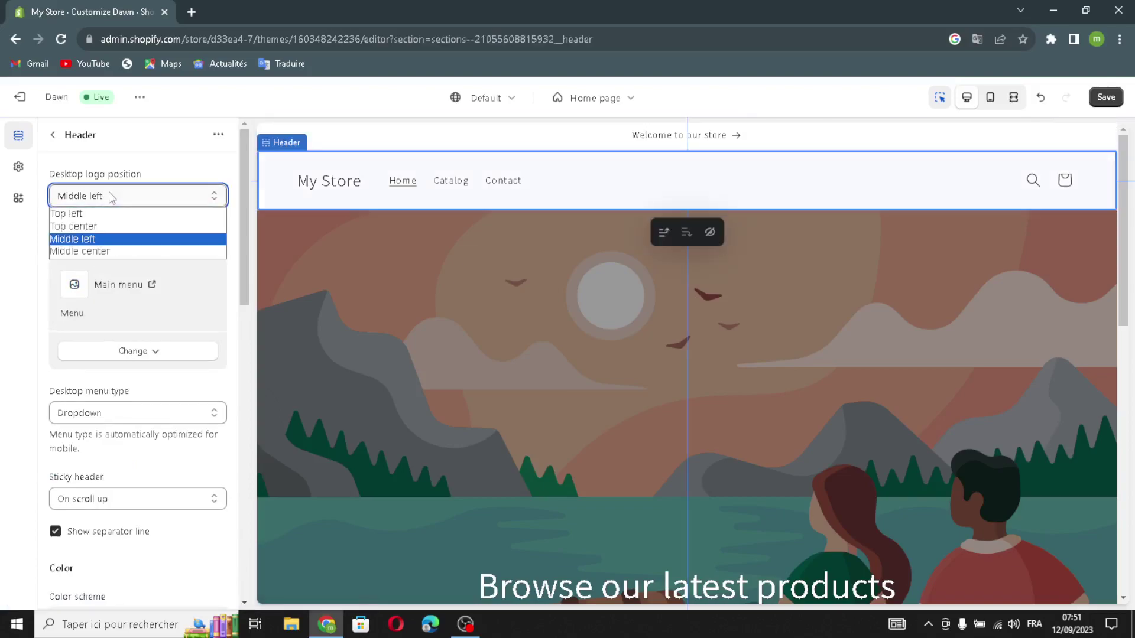
left_click(96, 227)
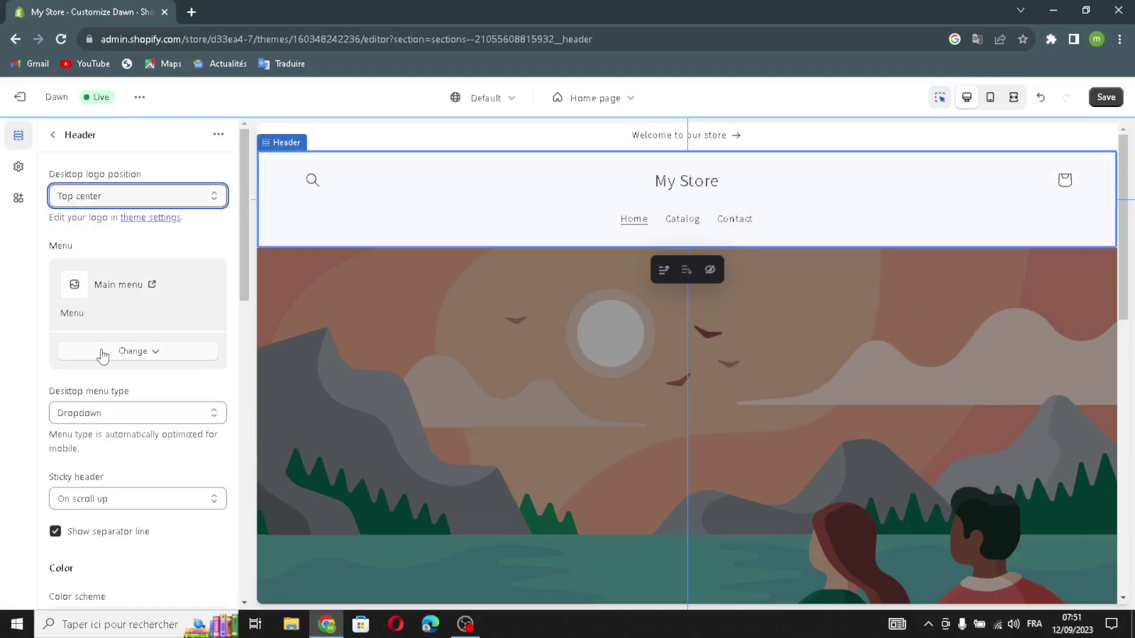
left_click(102, 355)
left_click(100, 357)
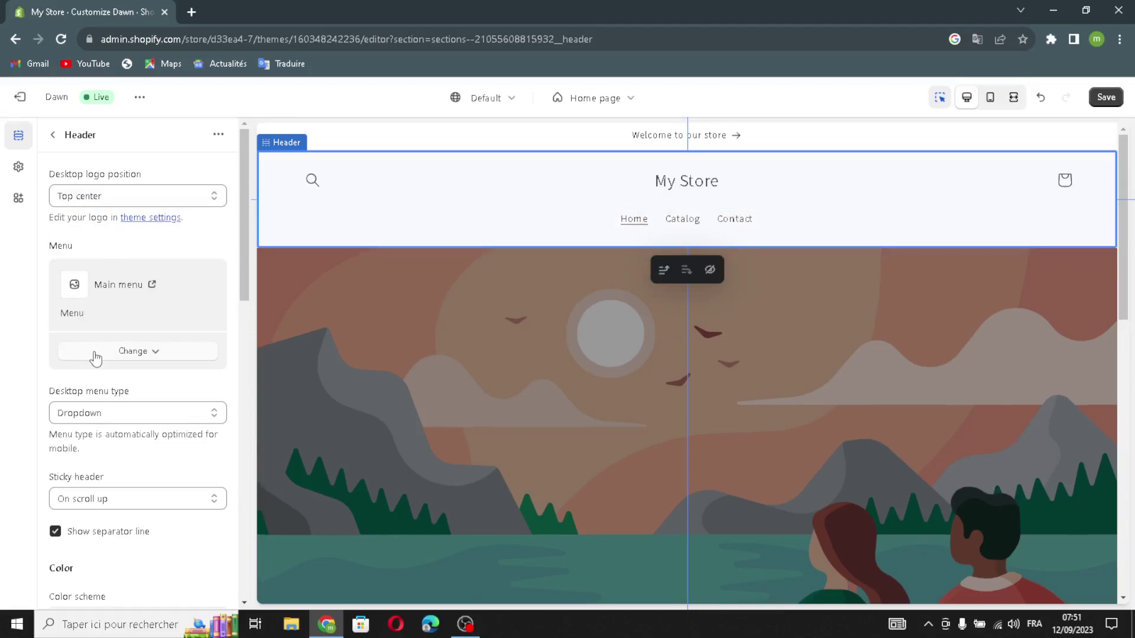
Set the header's desktop menu type to Mega menu and check the sticky header options
scroll(93, 359, "down", 1)
left_click(107, 342)
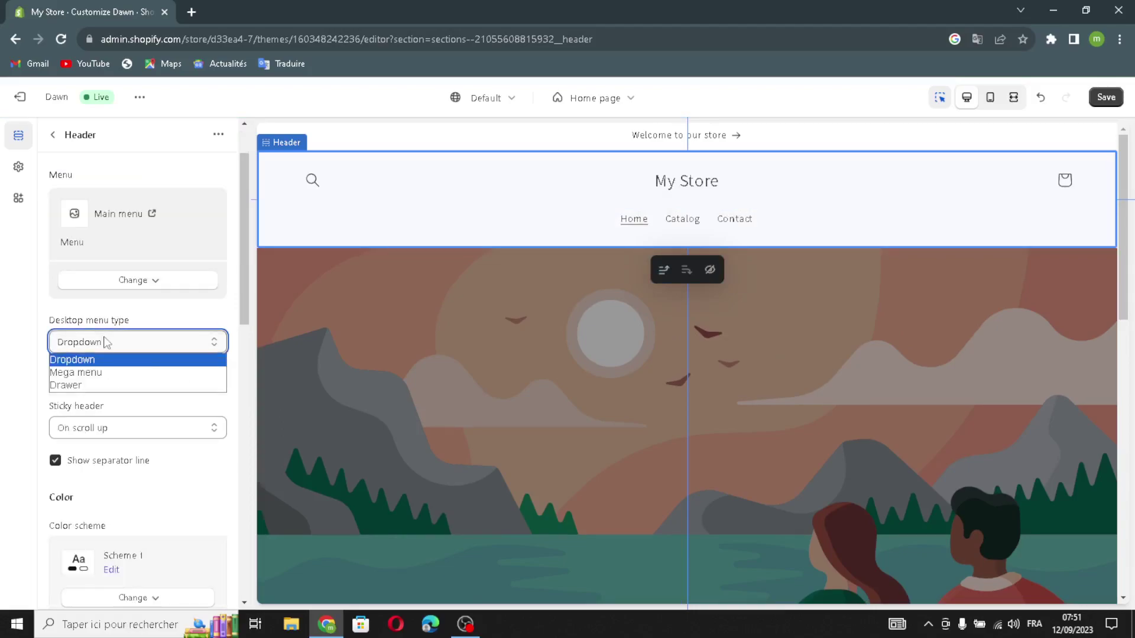
left_click(101, 374)
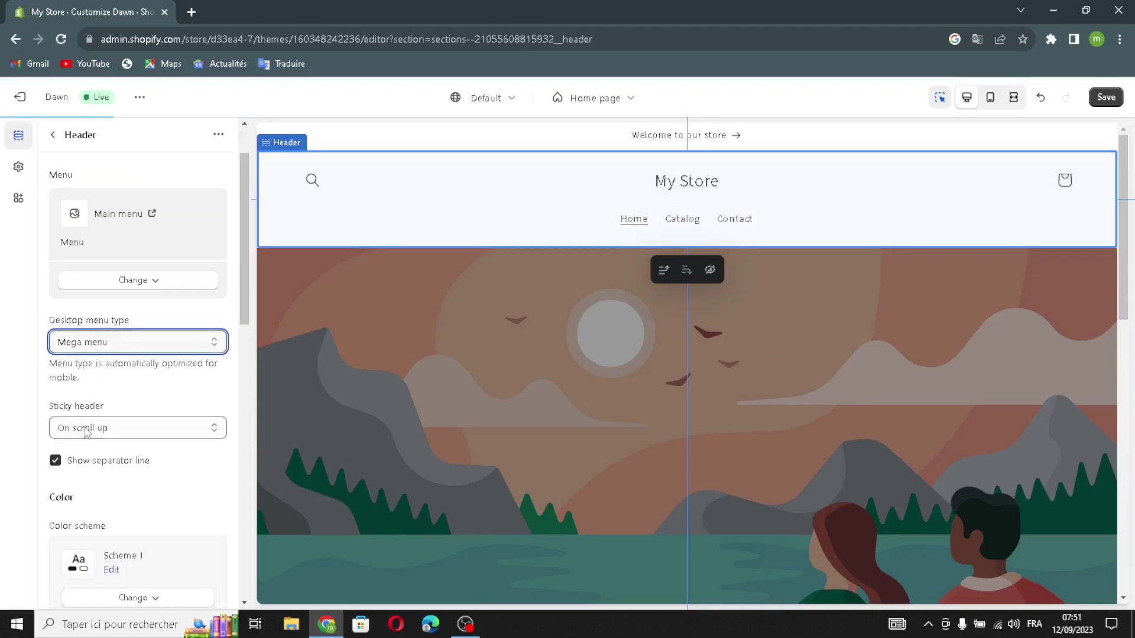
left_click(89, 431)
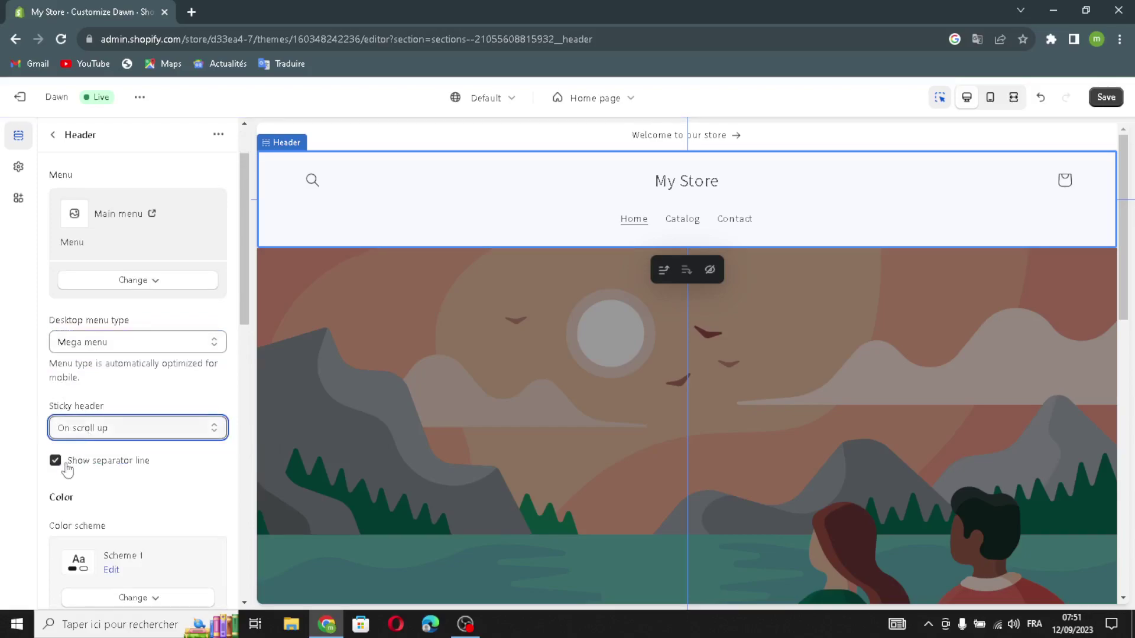
scroll(140, 379, "down", 2)
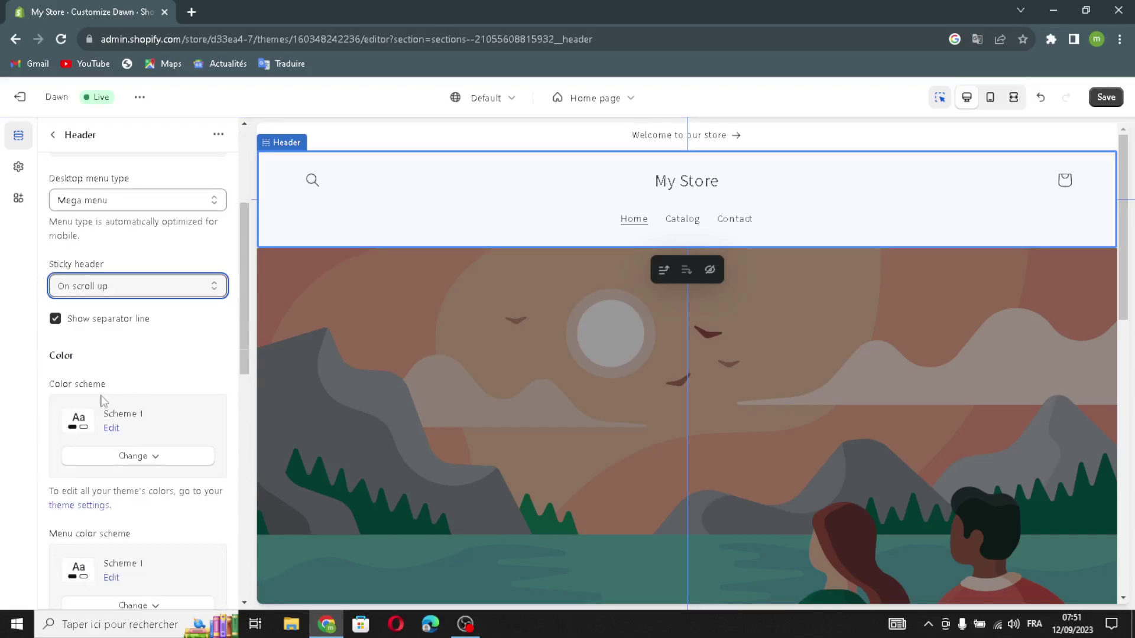
Review the remaining header settings, from color schemes to padding, and expand the theme settings for cart type, social links and logo
scroll(150, 417, "down", 2)
scroll(140, 420, "down", 2)
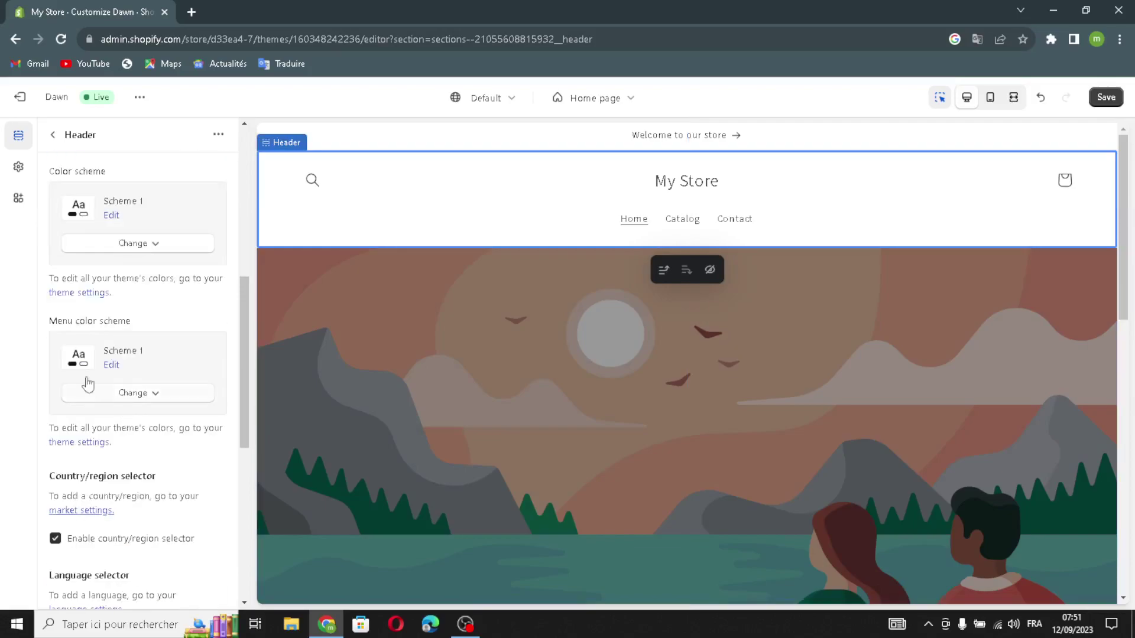
scroll(101, 385, "down", 1)
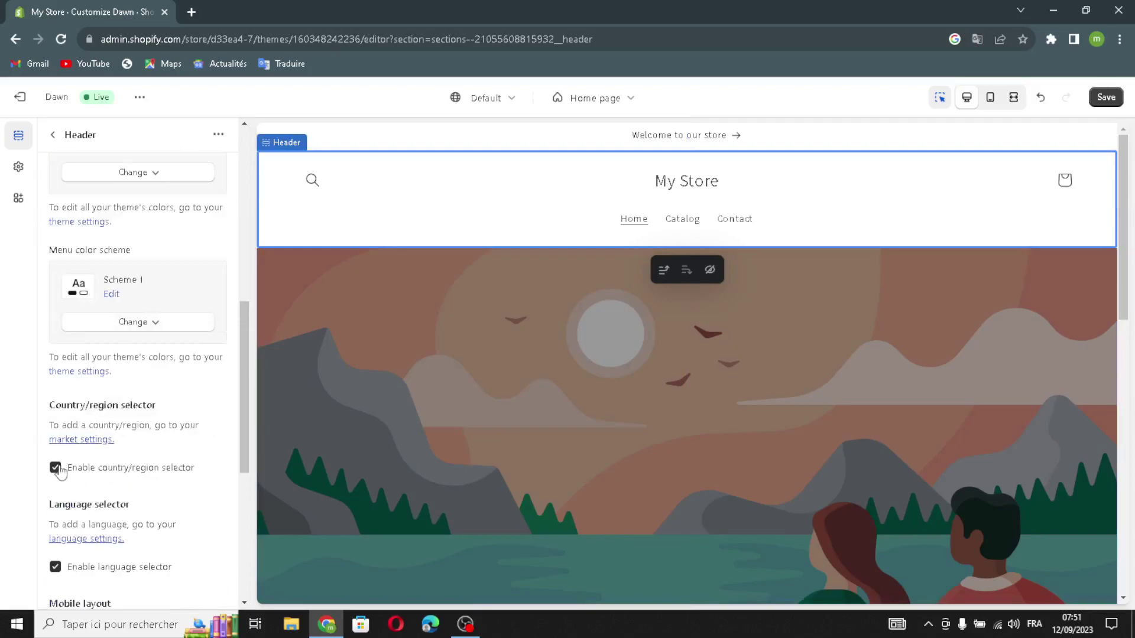
scroll(167, 490, "down", 1)
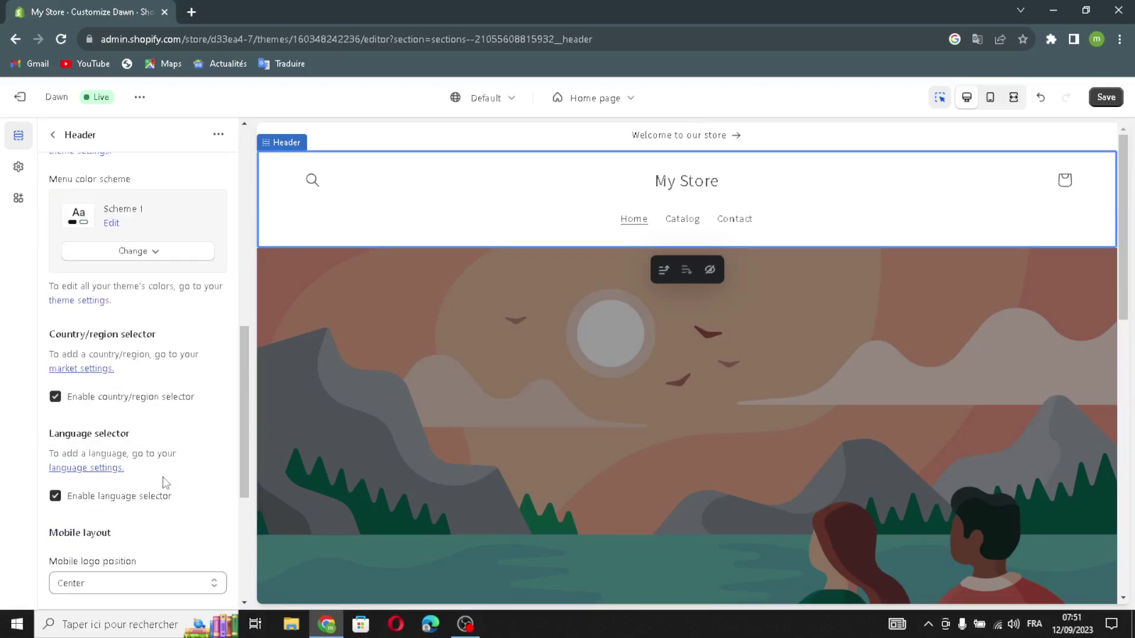
scroll(157, 493, "down", 1)
scroll(142, 476, "down", 2)
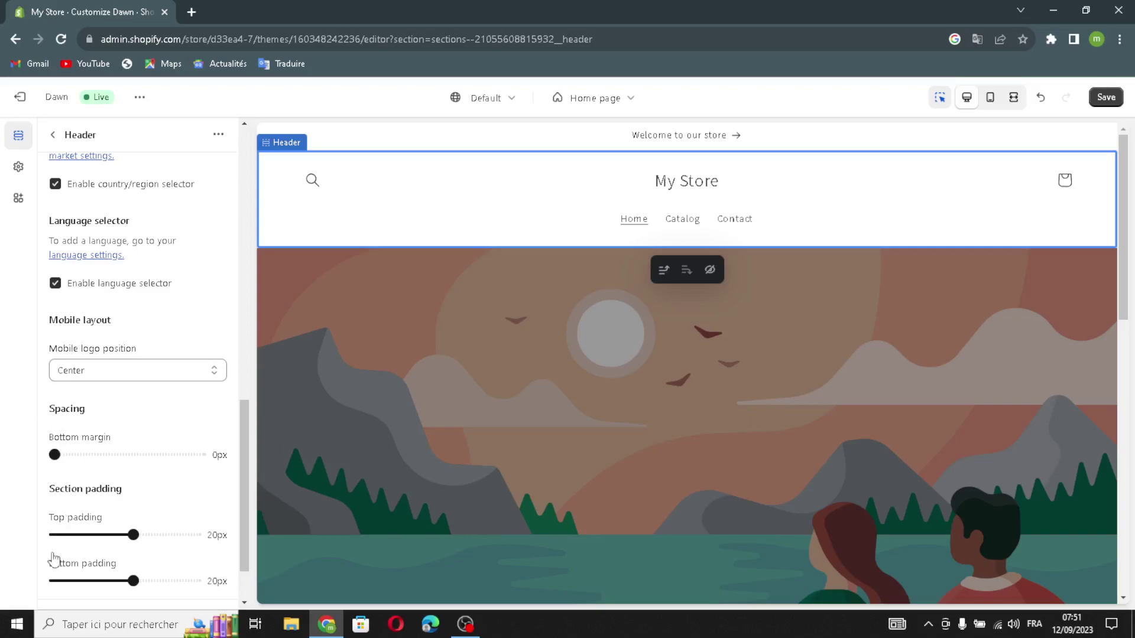
scroll(69, 540, "down", 1)
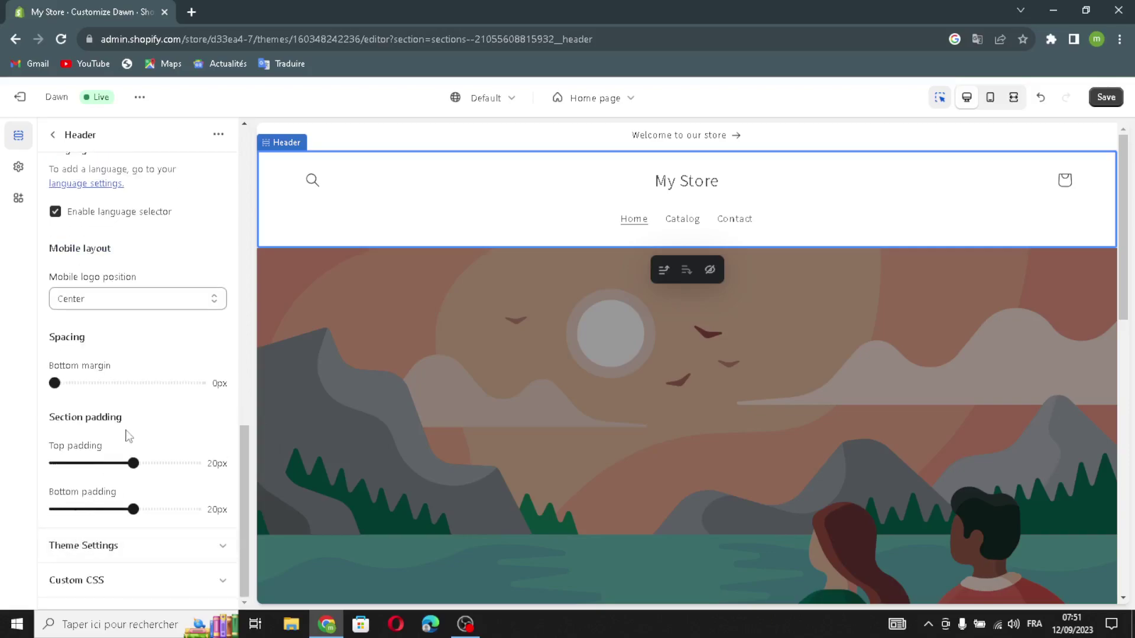
left_click(98, 547)
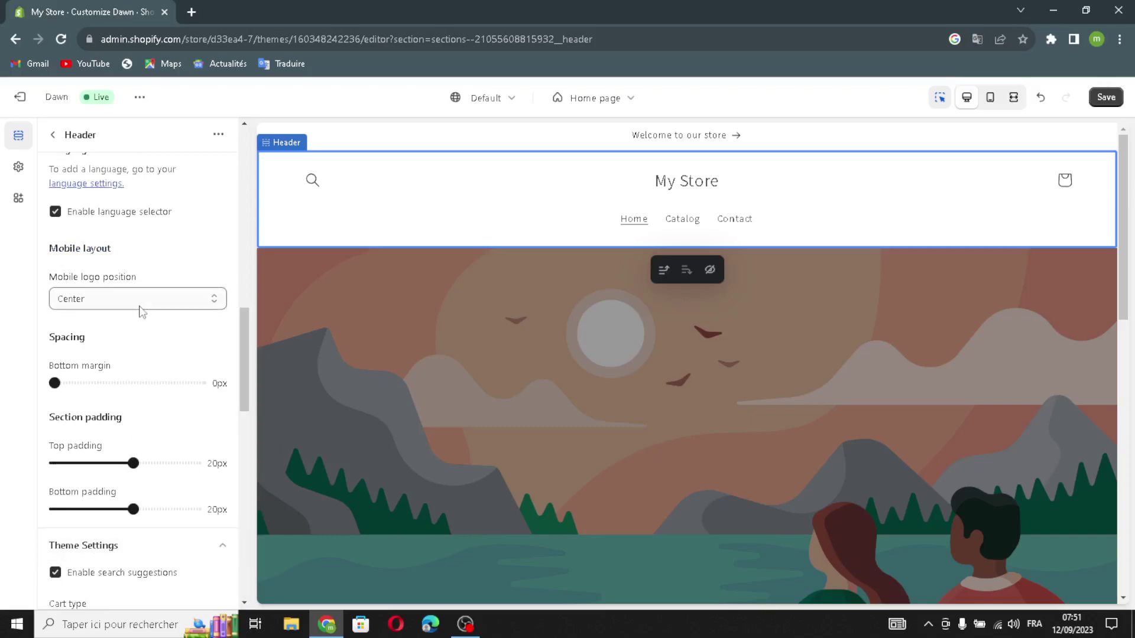
scroll(142, 311, "down", 6)
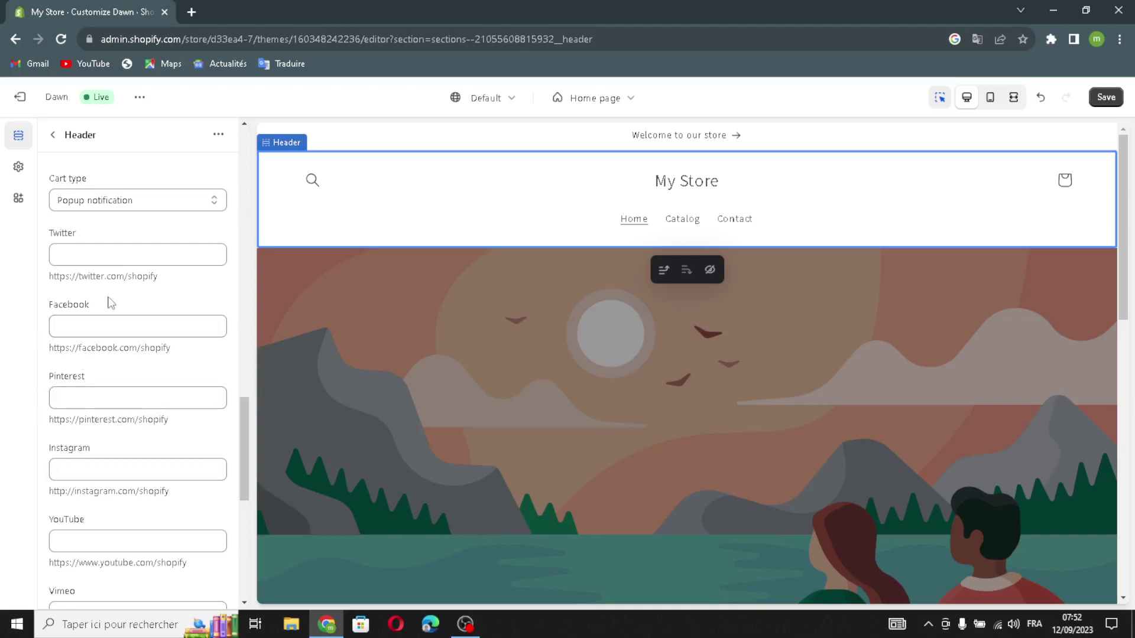
scroll(109, 308, "down", 6)
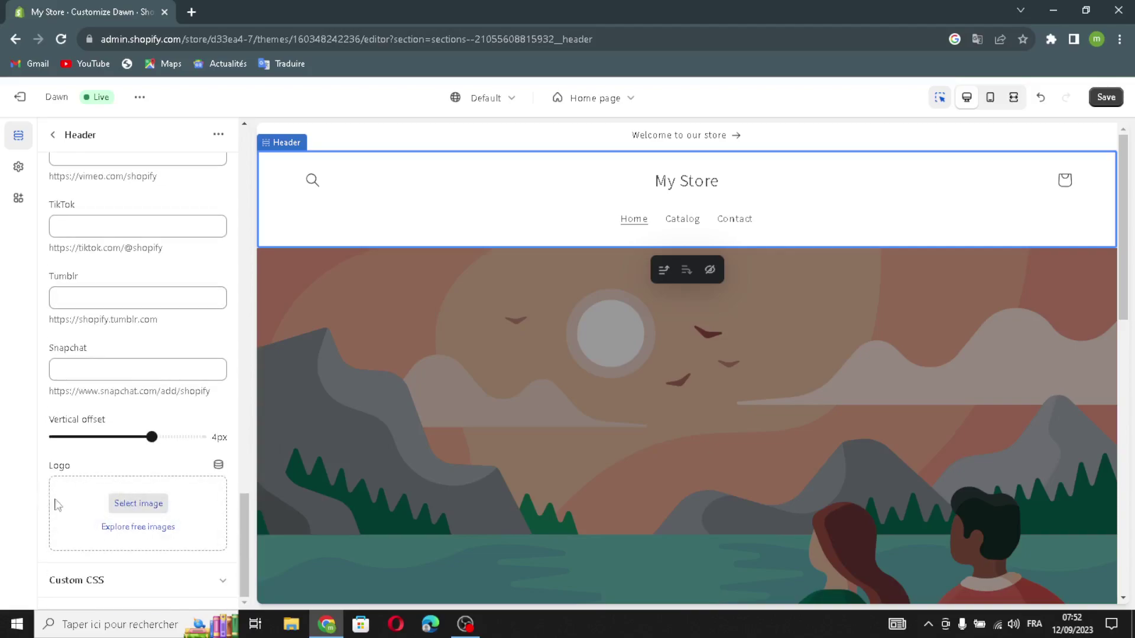
Open the header's logo image selection and search Google in a new browser tab for "tech gadgets logo ideas"
left_click(138, 504)
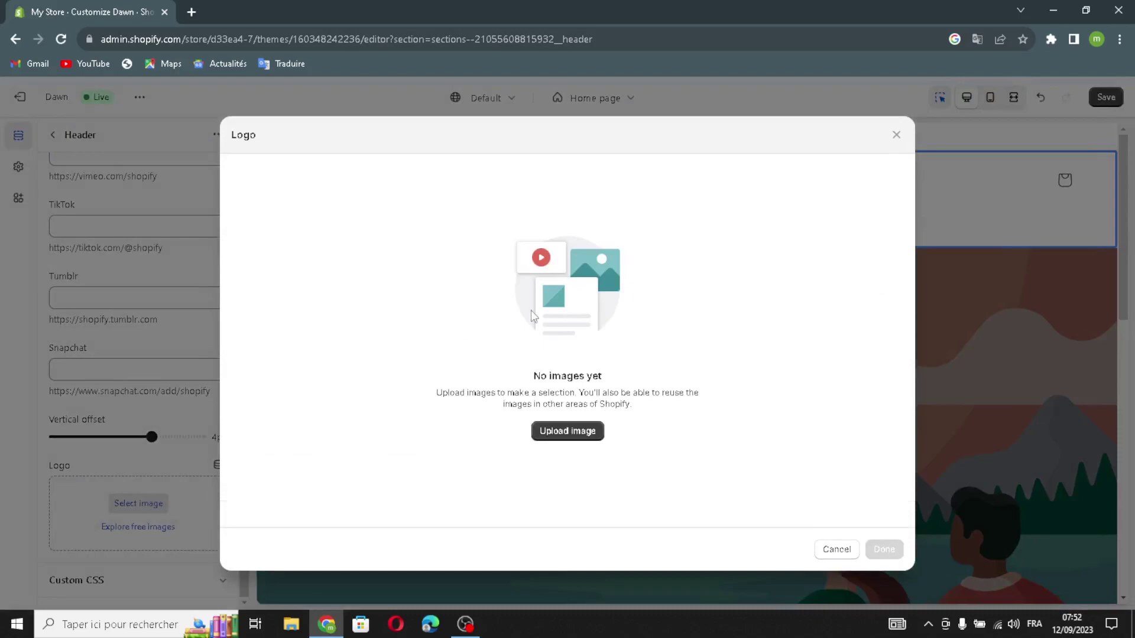
left_click(189, 13)
type("te")
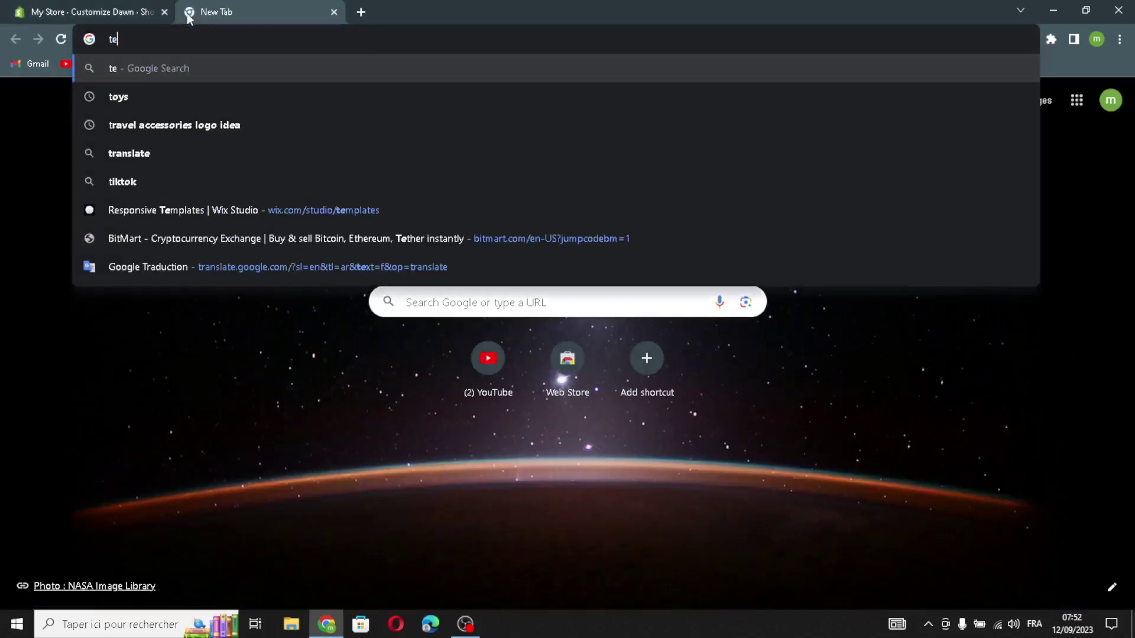
type("ch gad")
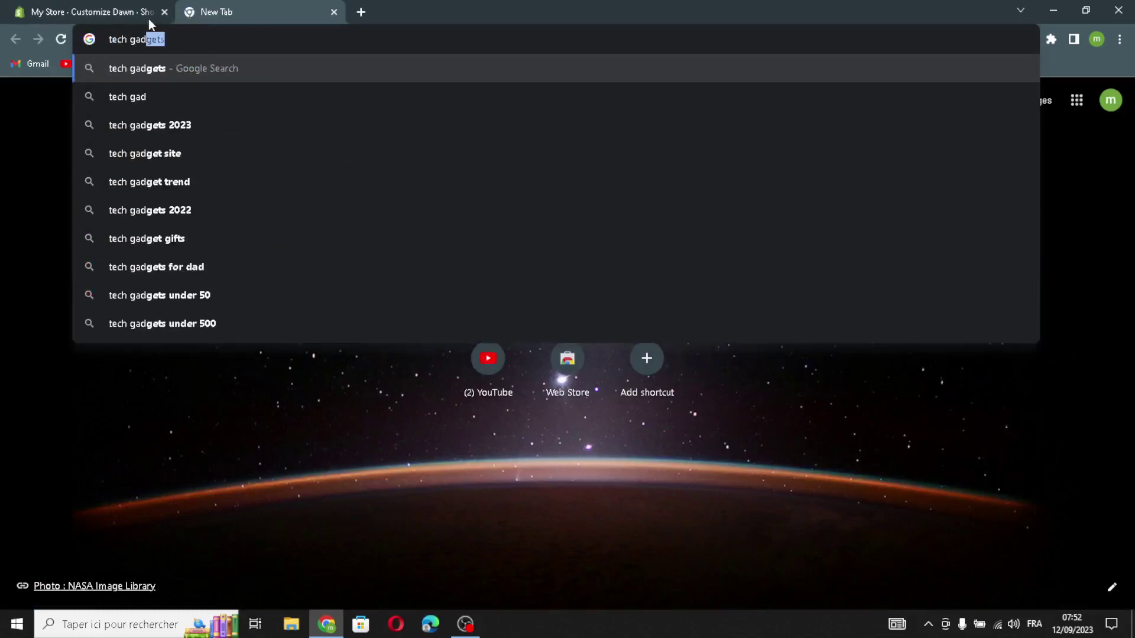
type("gets logo")
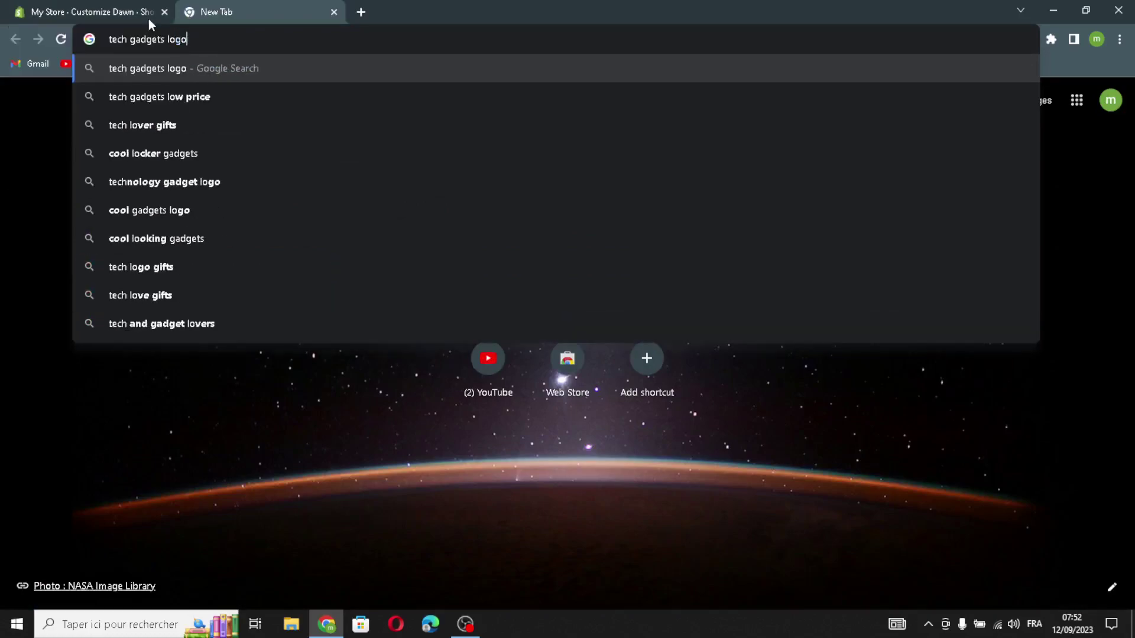
type(" ideas")
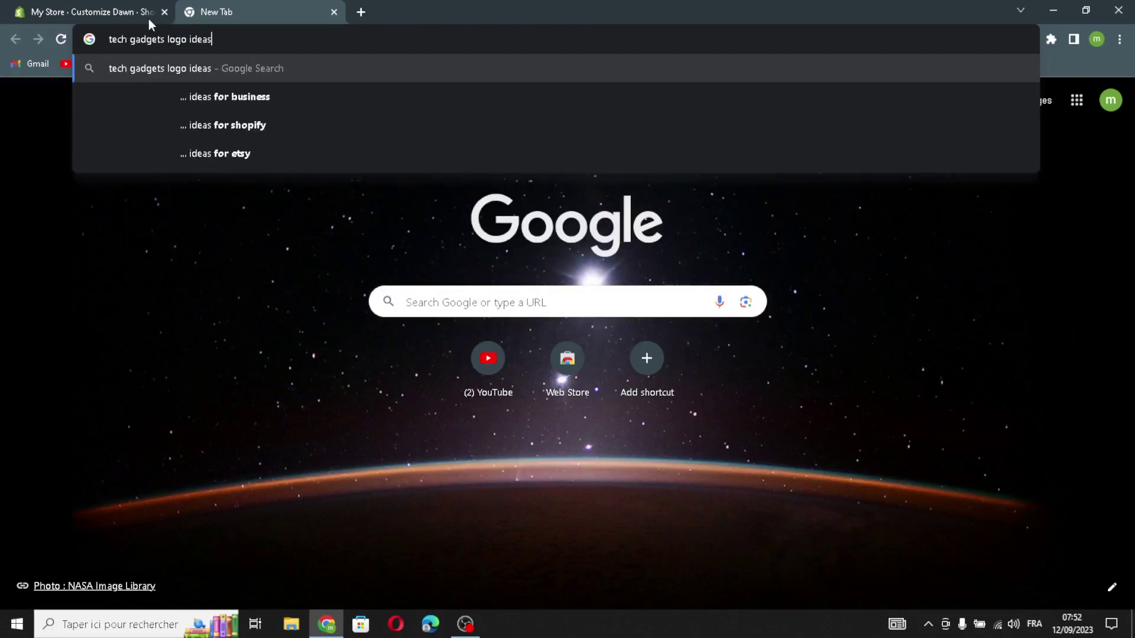
key("Return")
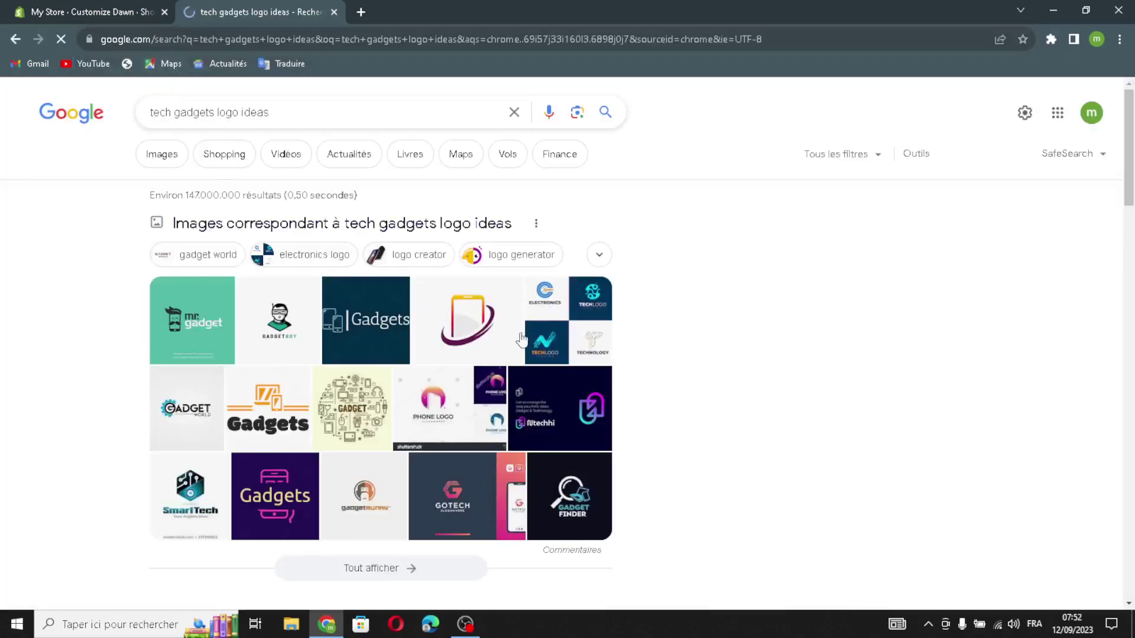
Upload the purple "Gadgets" logo from the image results as the header logo and return to the home page sections
left_click_drag(291, 495, 568, 413)
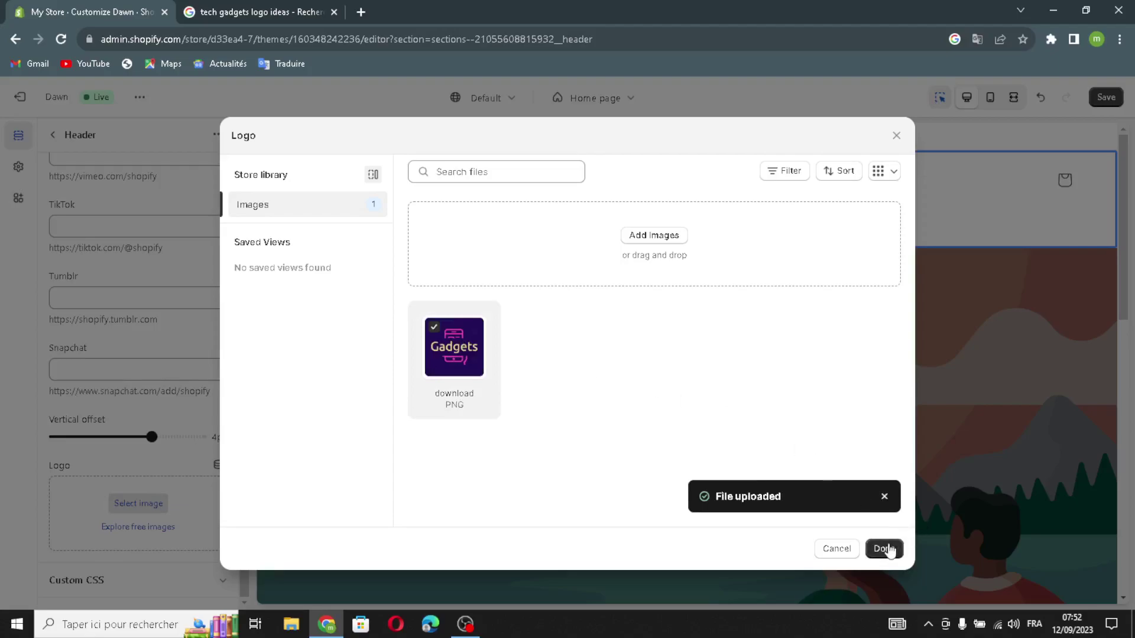
left_click(884, 548)
left_click_drag(203, 536, 188, 541)
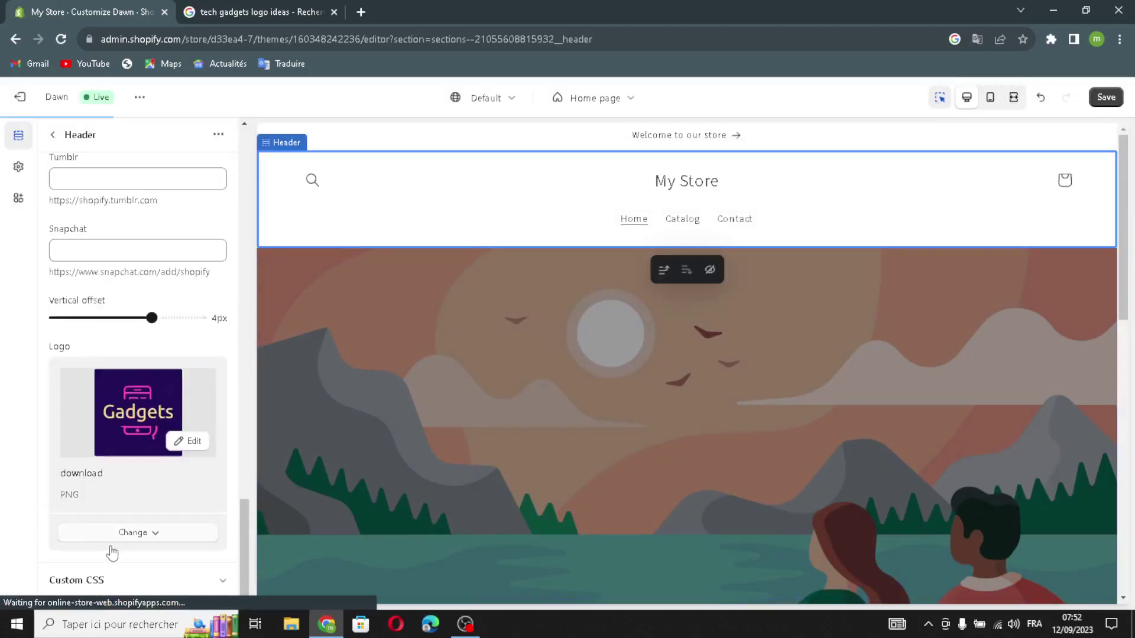
scroll(112, 553, "down", 1)
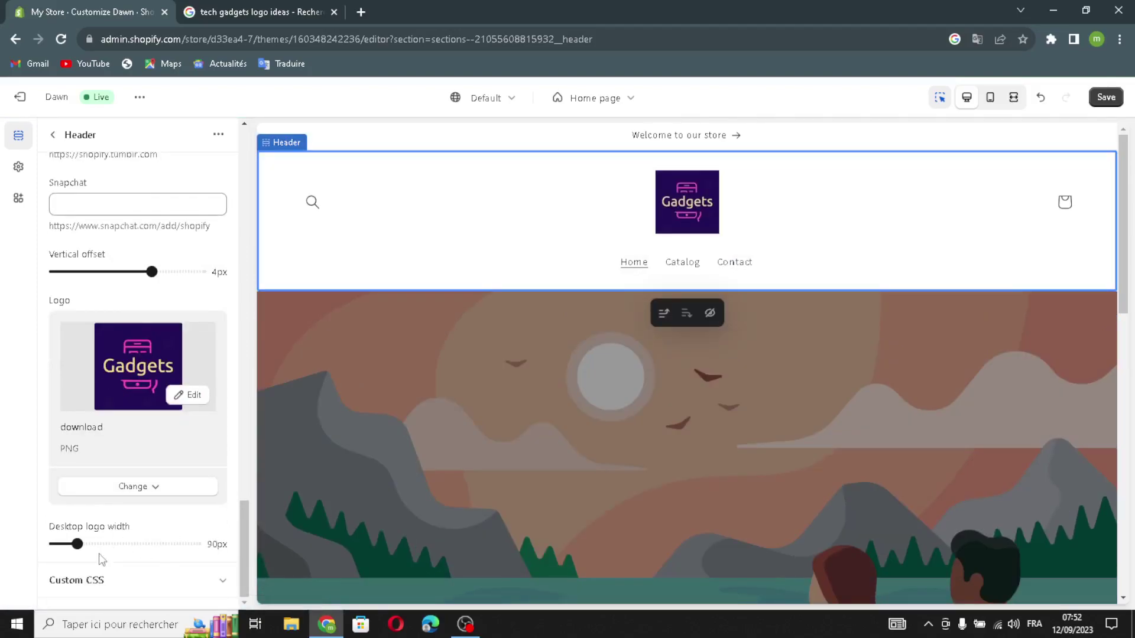
scroll(104, 332, "up", 10)
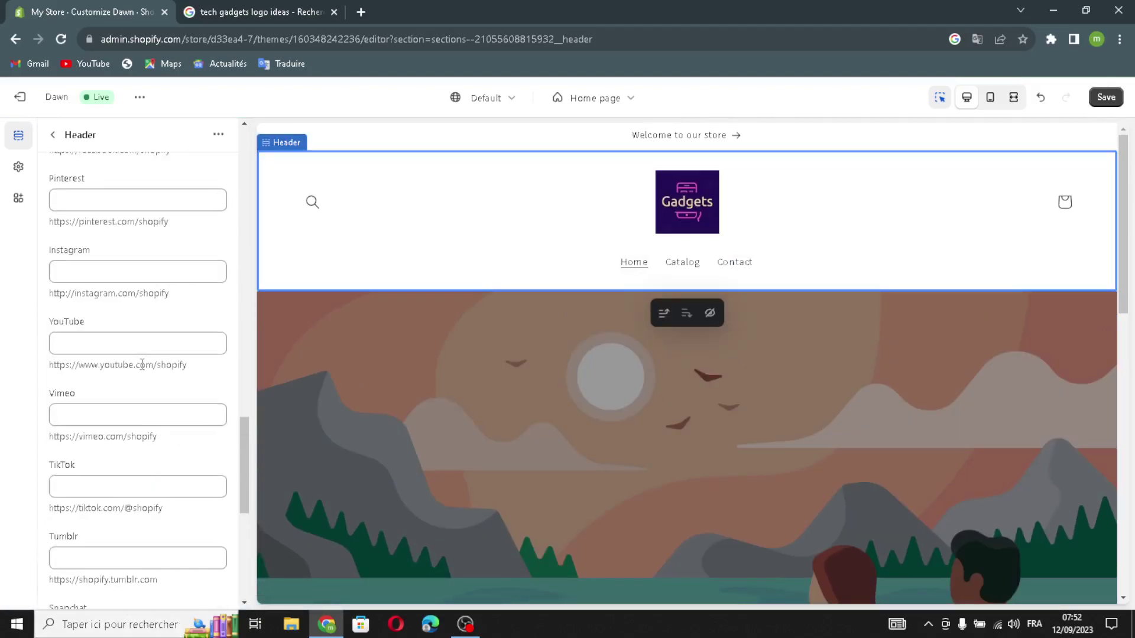
left_click(53, 134)
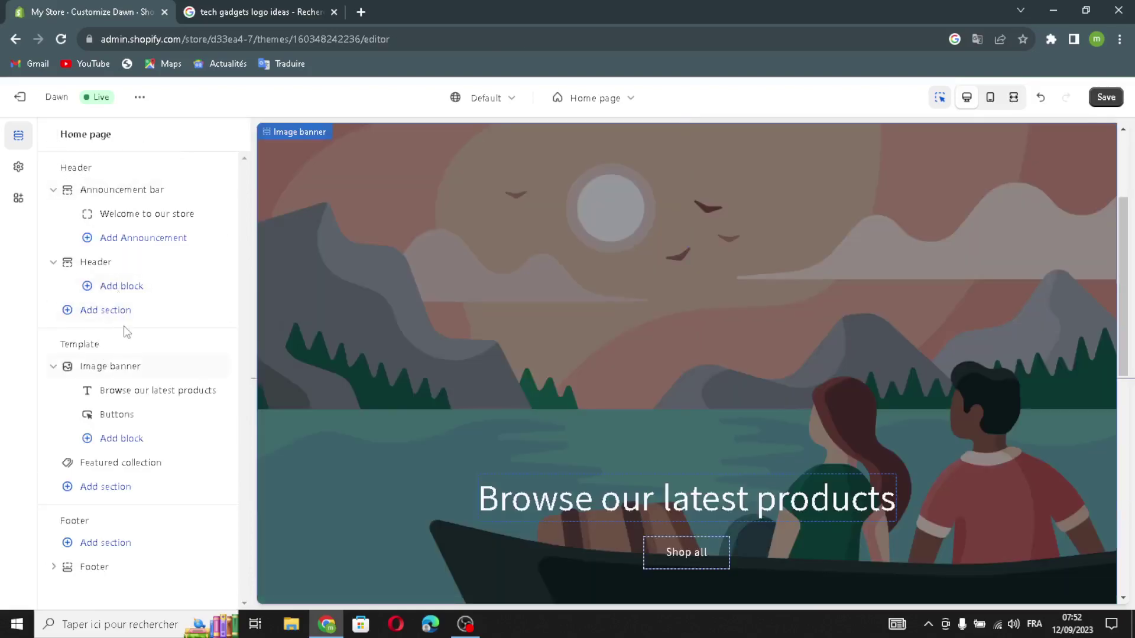
Open the image banner's first image selection and search Google Images for "tech gadgets" in the other browser tab
left_click(92, 372)
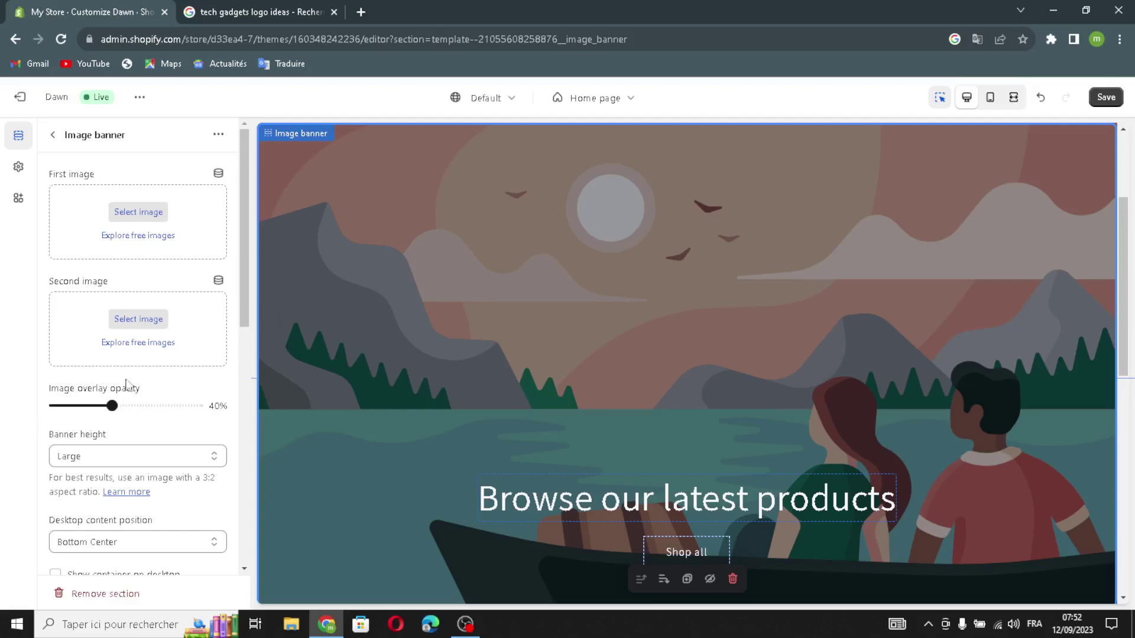
left_click(142, 214)
left_click(260, 12)
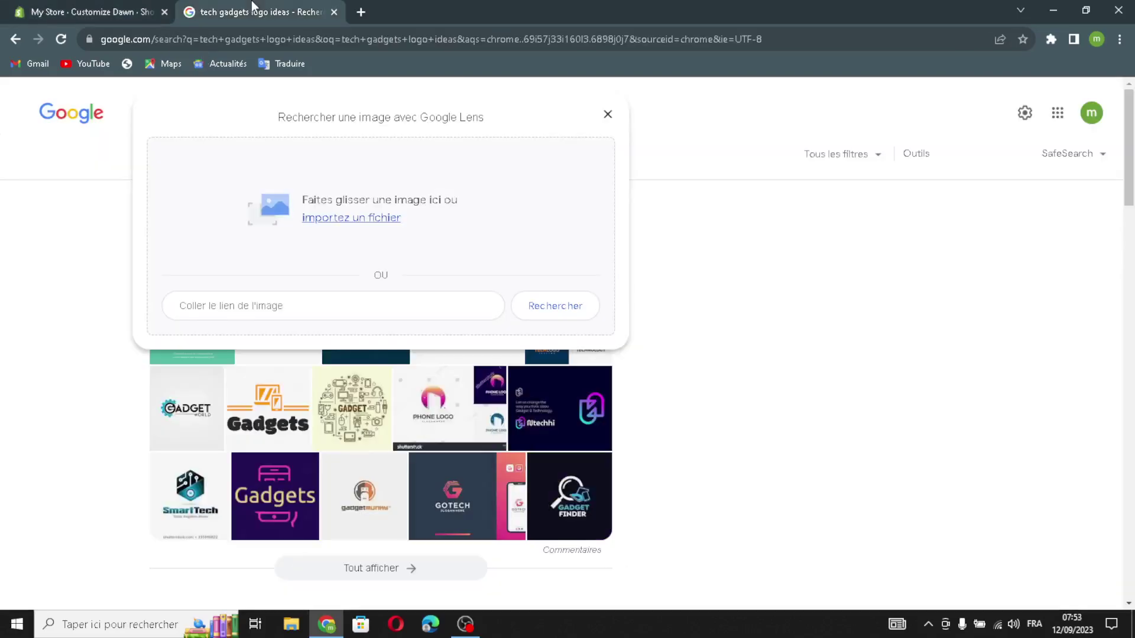
left_click(604, 114)
left_click_drag(298, 119, 220, 130)
key("BackSpace")
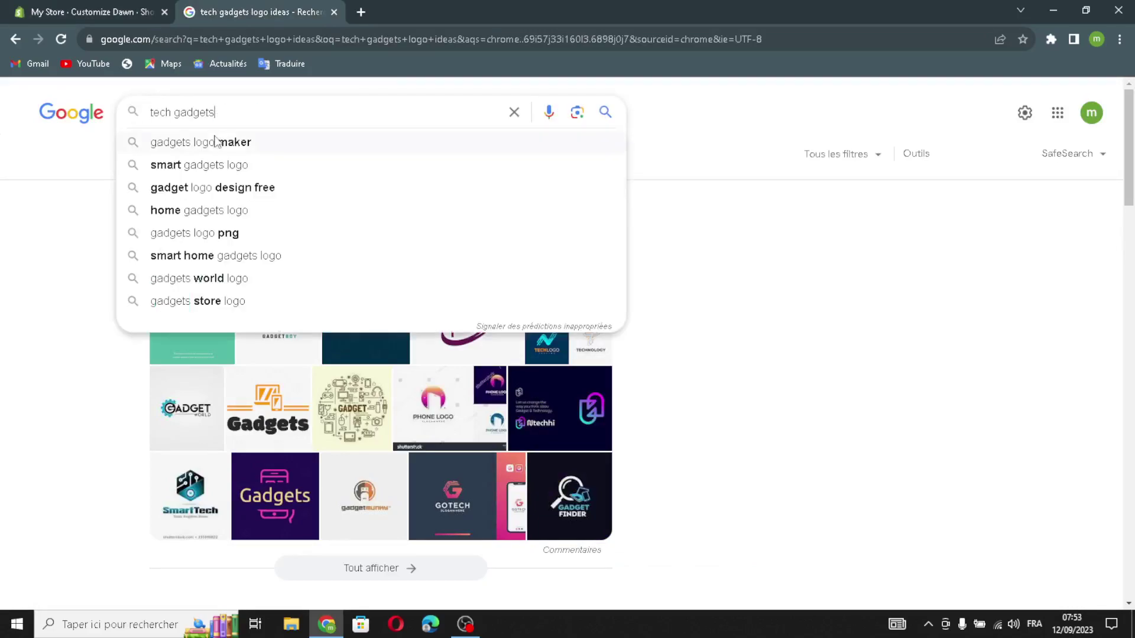
key("Return")
left_click(166, 155)
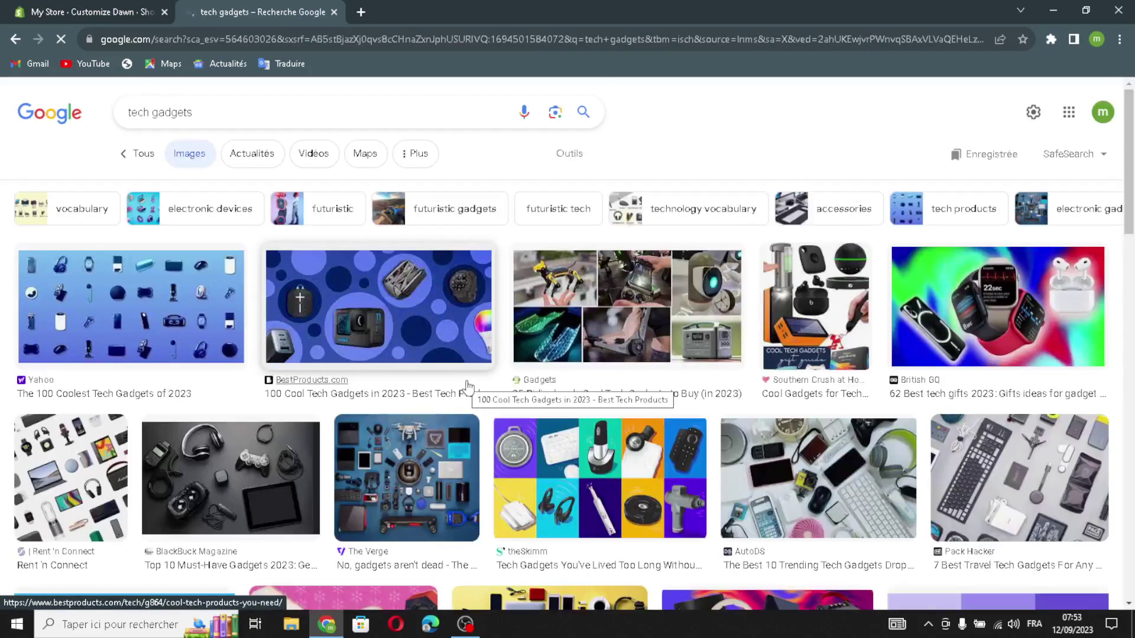
Upload the whoosh! photo of a laptop, camera and phone from the results as the banner's first image
scroll(467, 388, "down", 4)
scroll(467, 389, "down", 5)
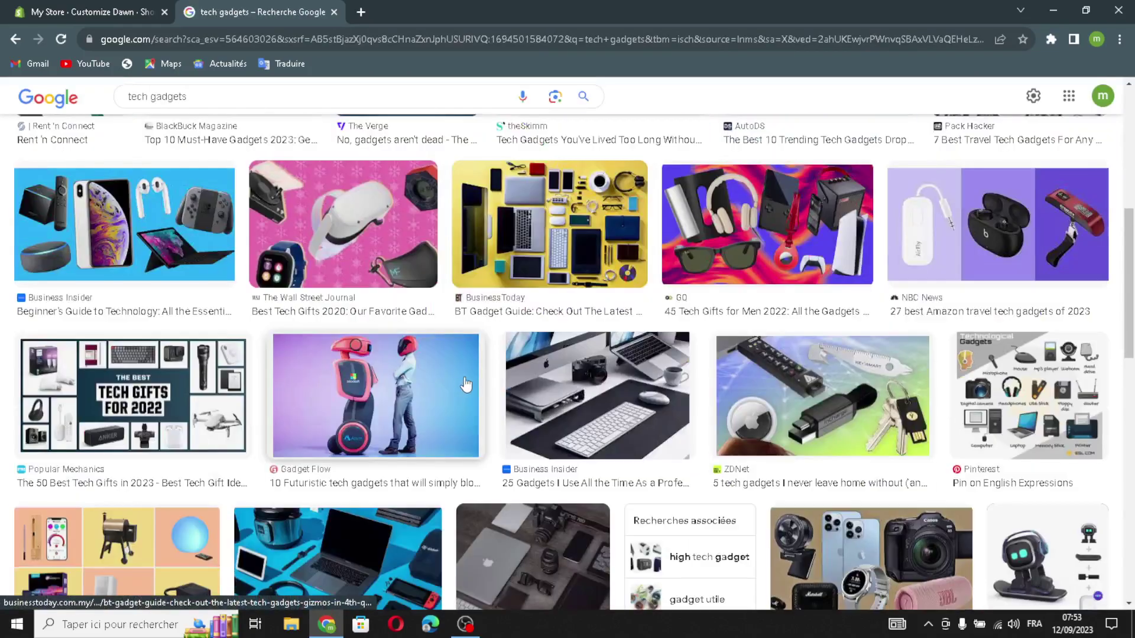
scroll(460, 376, "down", 1)
scroll(461, 378, "down", 1)
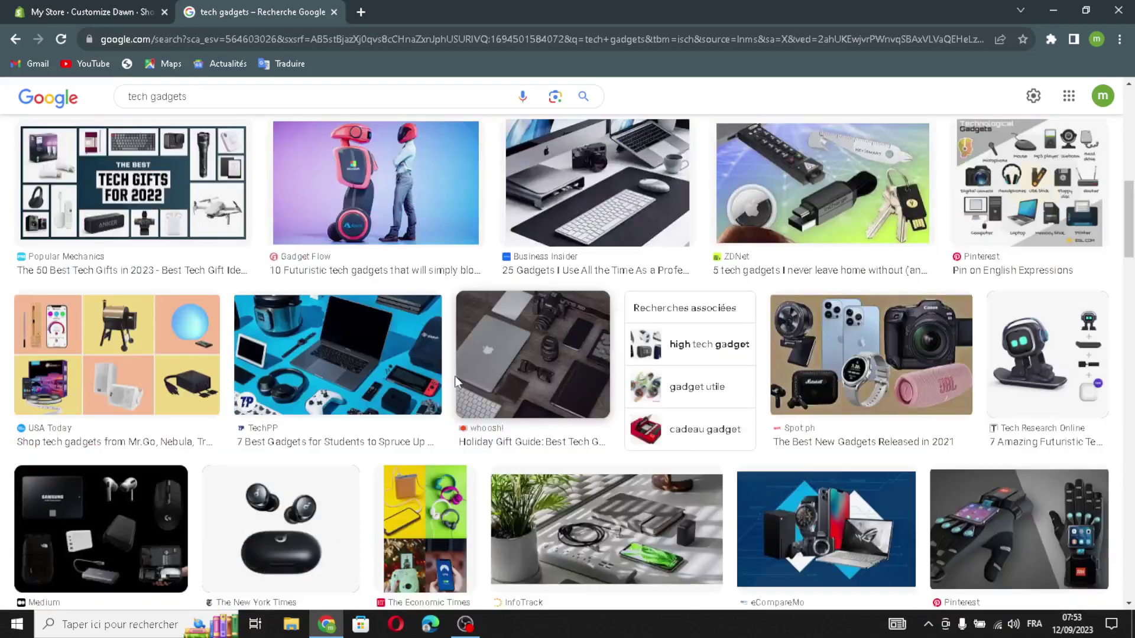
left_click(524, 365)
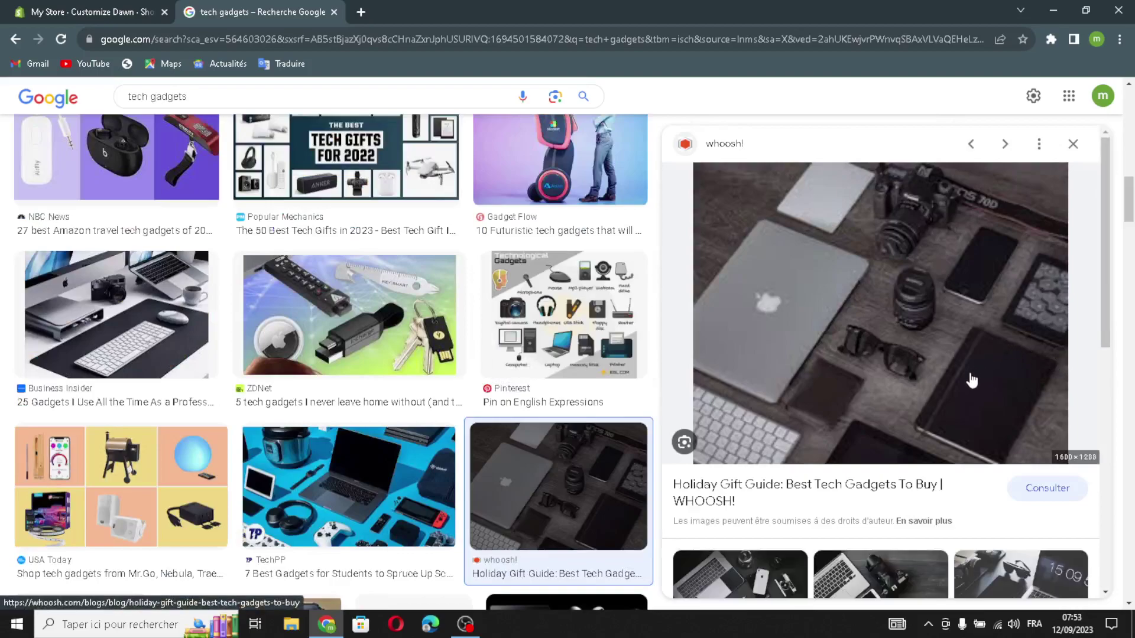
left_click_drag(970, 382, 620, 367)
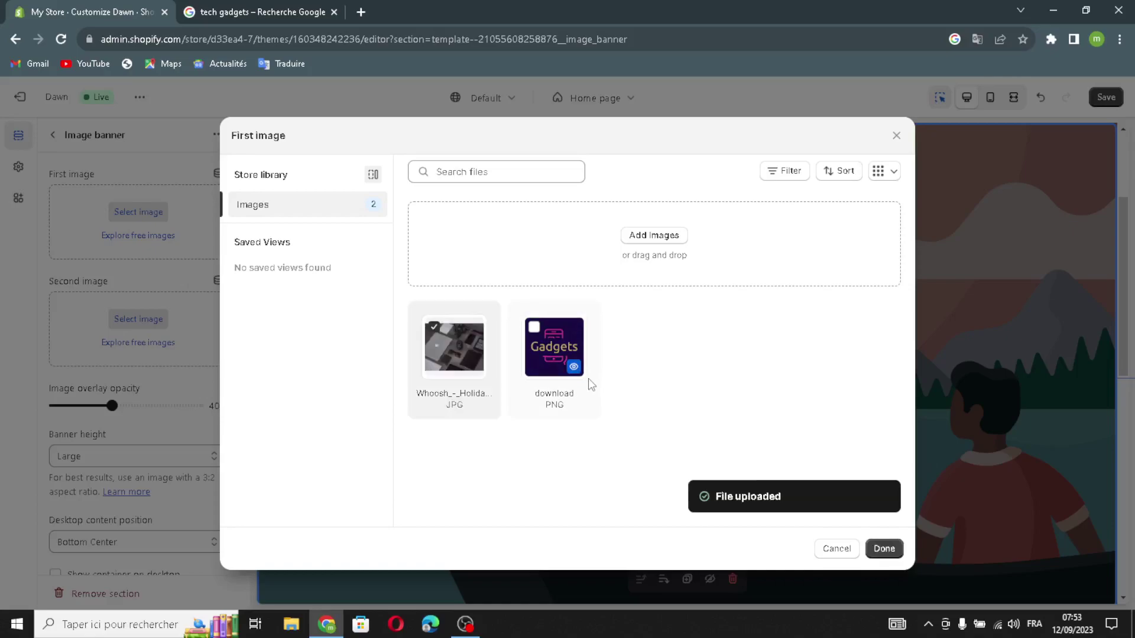
left_click(885, 550)
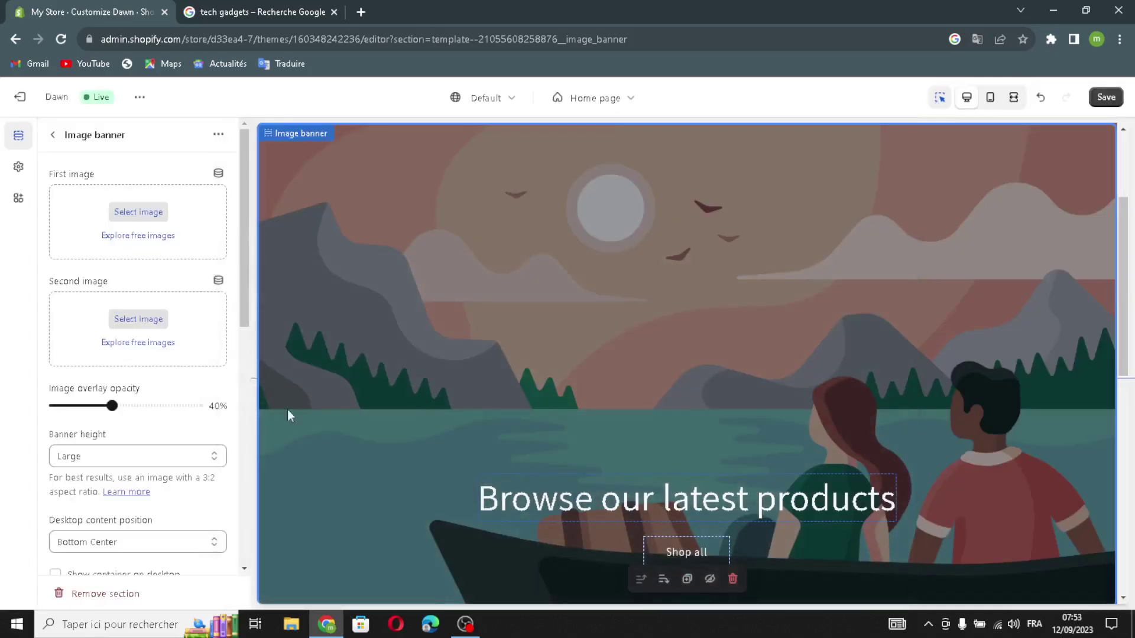
Try the Small banner height, and set the image banner's height to Medium
scroll(109, 387, "down", 3)
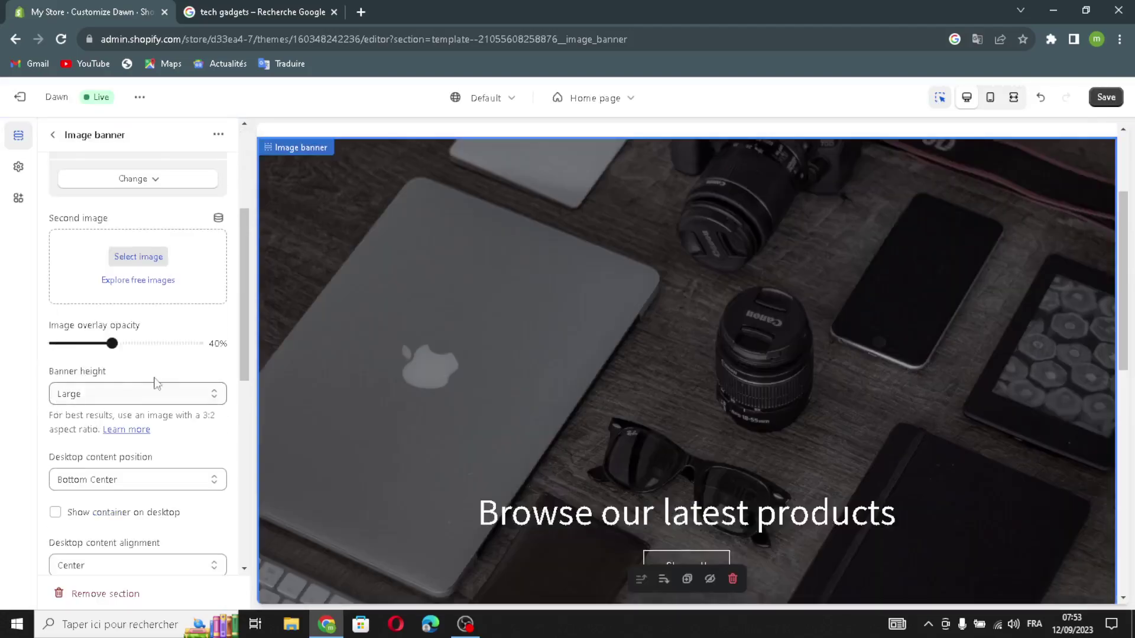
left_click(81, 390)
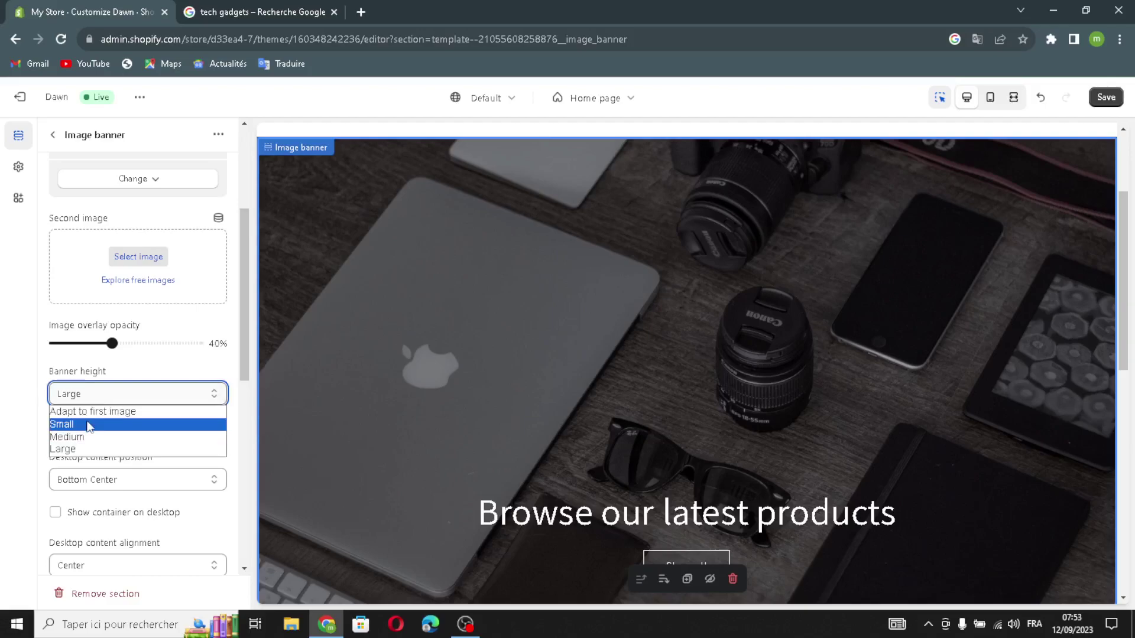
left_click(89, 424)
left_click(91, 394)
left_click(96, 435)
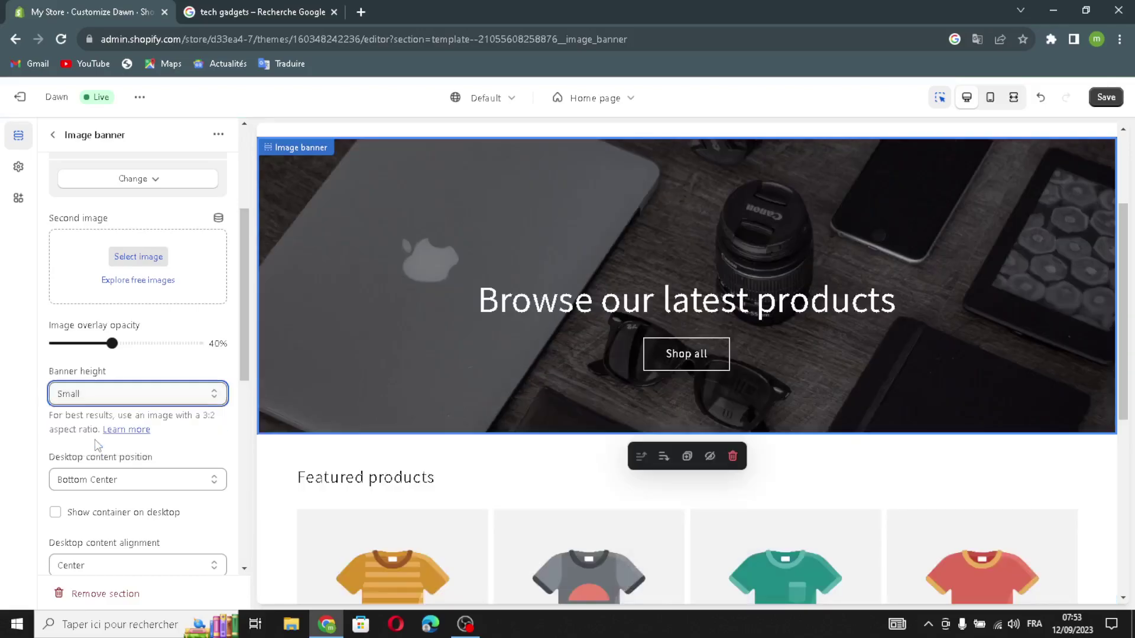
Show the image banner's container on desktop and keep its desktop content alignment at Center
scroll(98, 449, "down", 1)
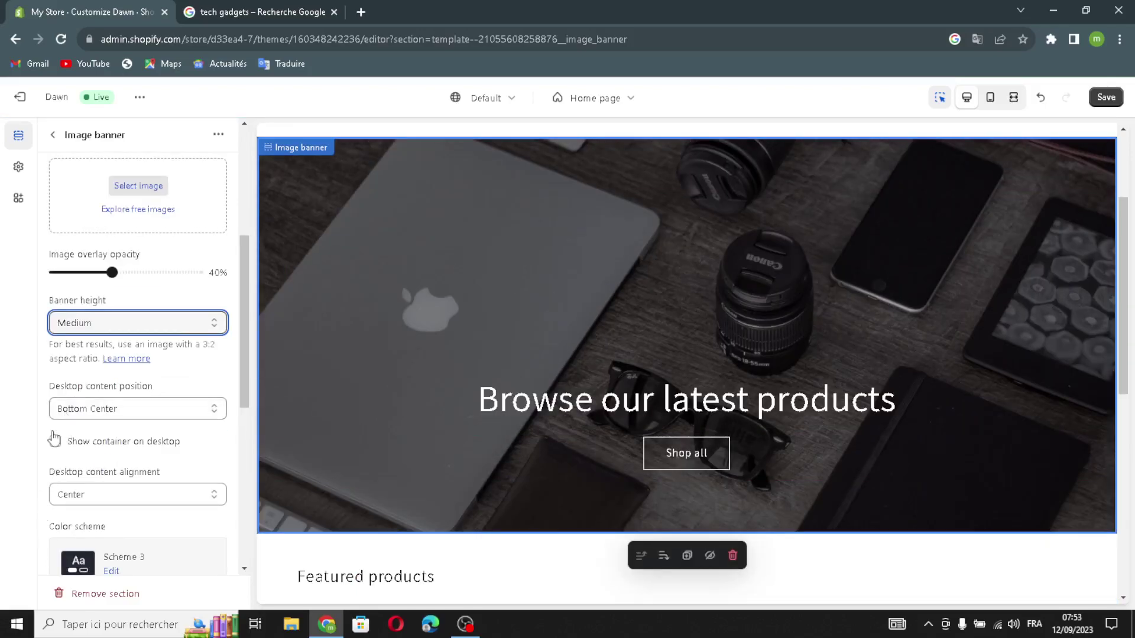
left_click(55, 441)
scroll(65, 449, "down", 1)
left_click(87, 424)
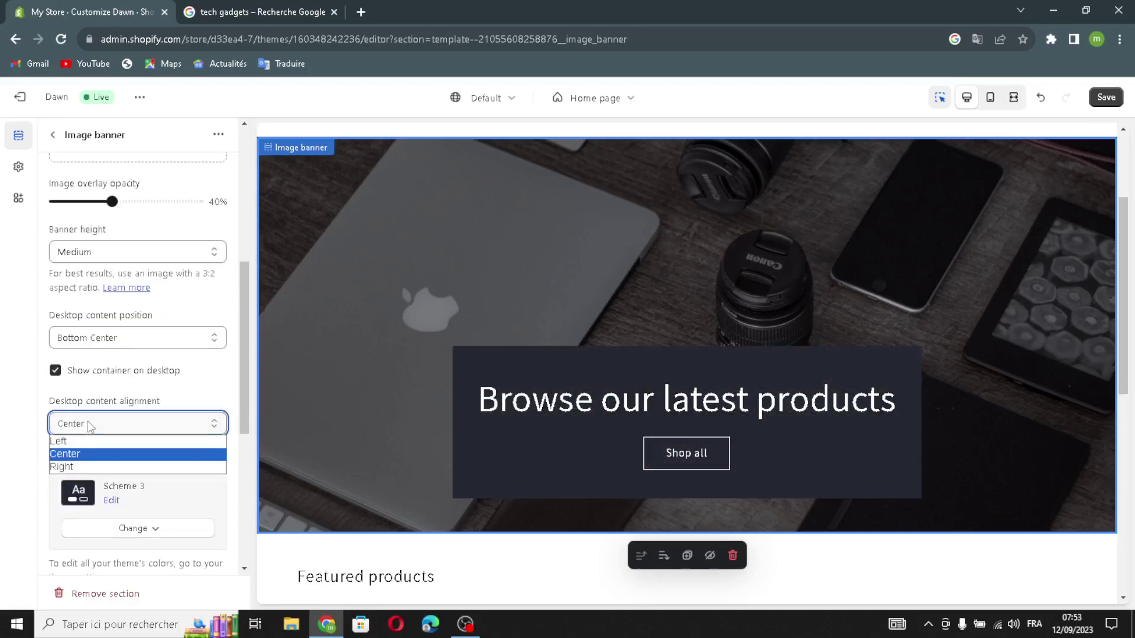
left_click(78, 454)
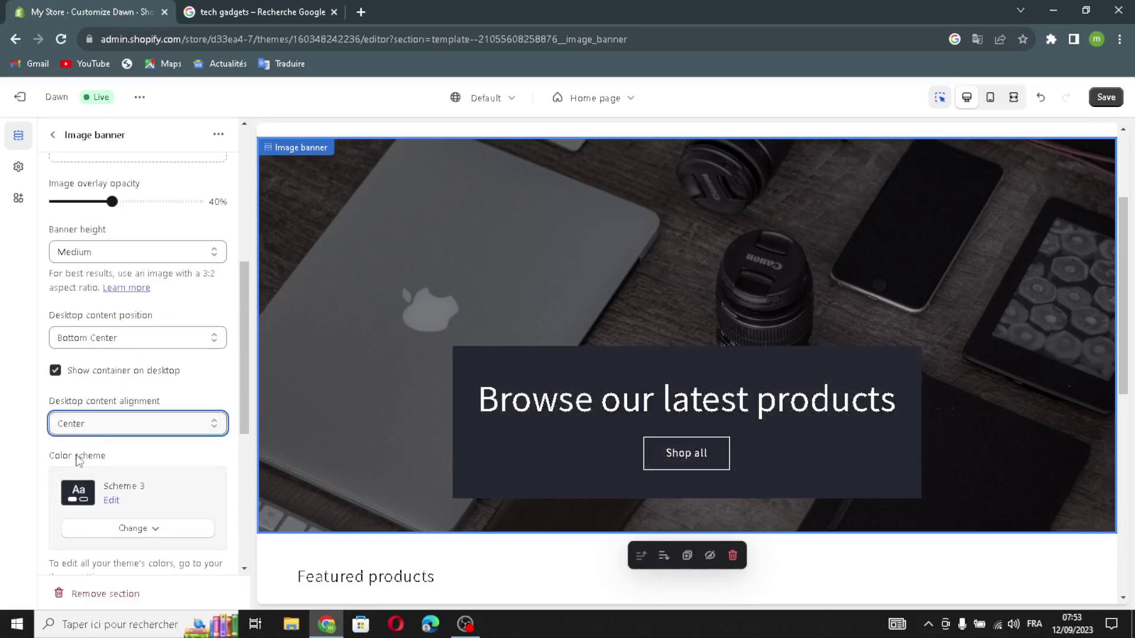
scroll(171, 445, "down", 2)
left_click(91, 394)
left_click(90, 394)
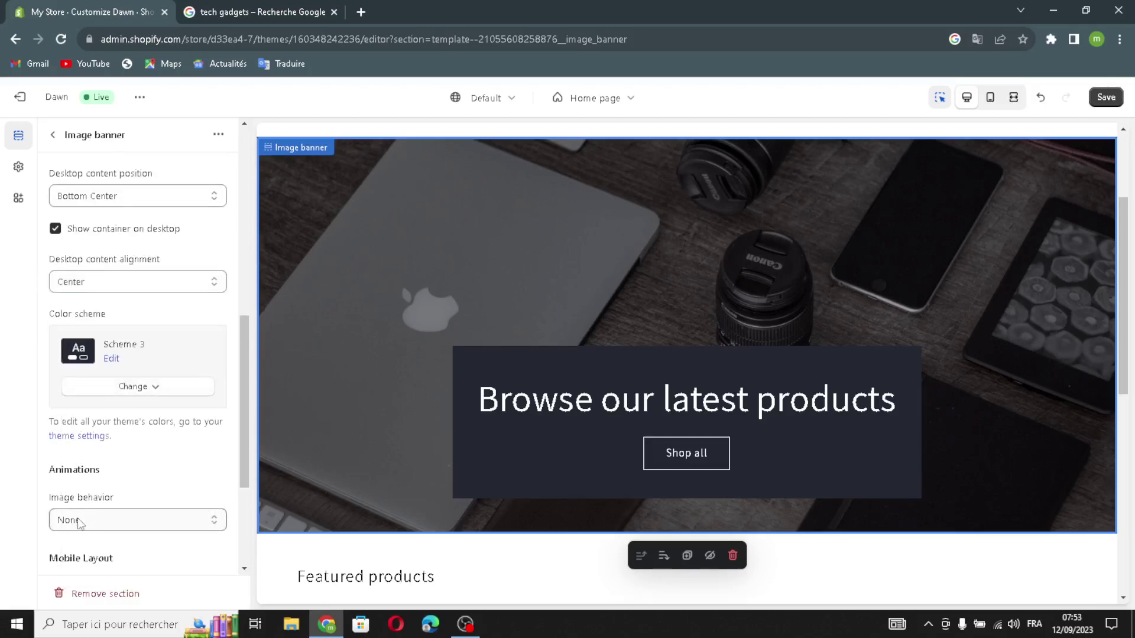
Try the image banner's mobile layout with Show container on mobile turned off
scroll(90, 526, "down", 3)
left_click(55, 474)
left_click(56, 473)
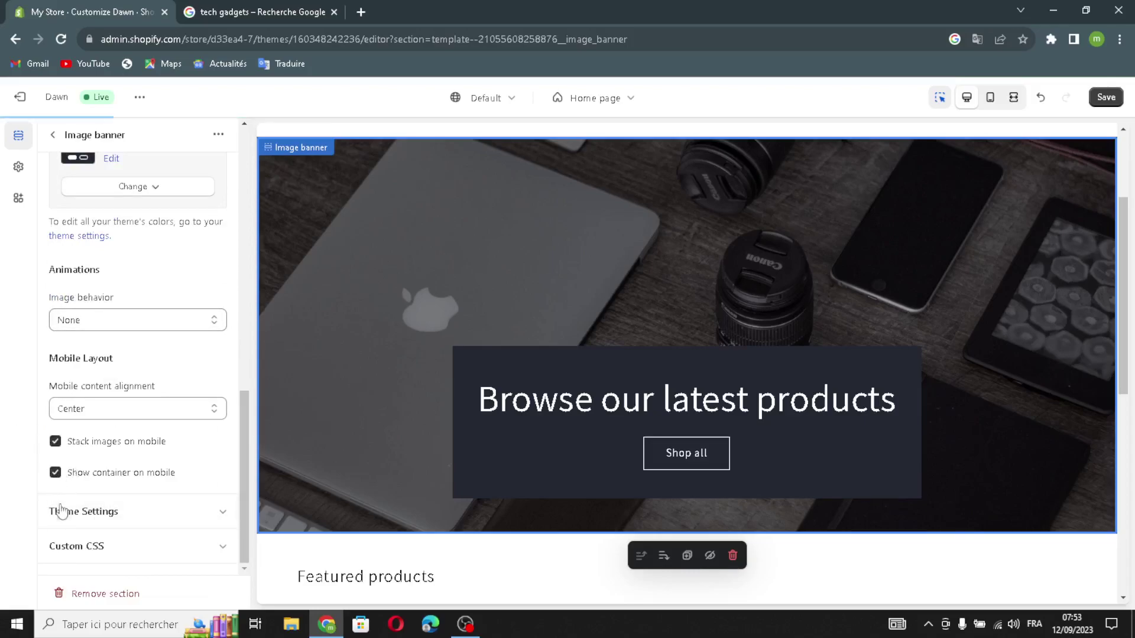
Generate text about "tech gadgets" for the banner heading and use "Discover the Latest Tech Gadgets to Elevate Your Life."
left_click(50, 137)
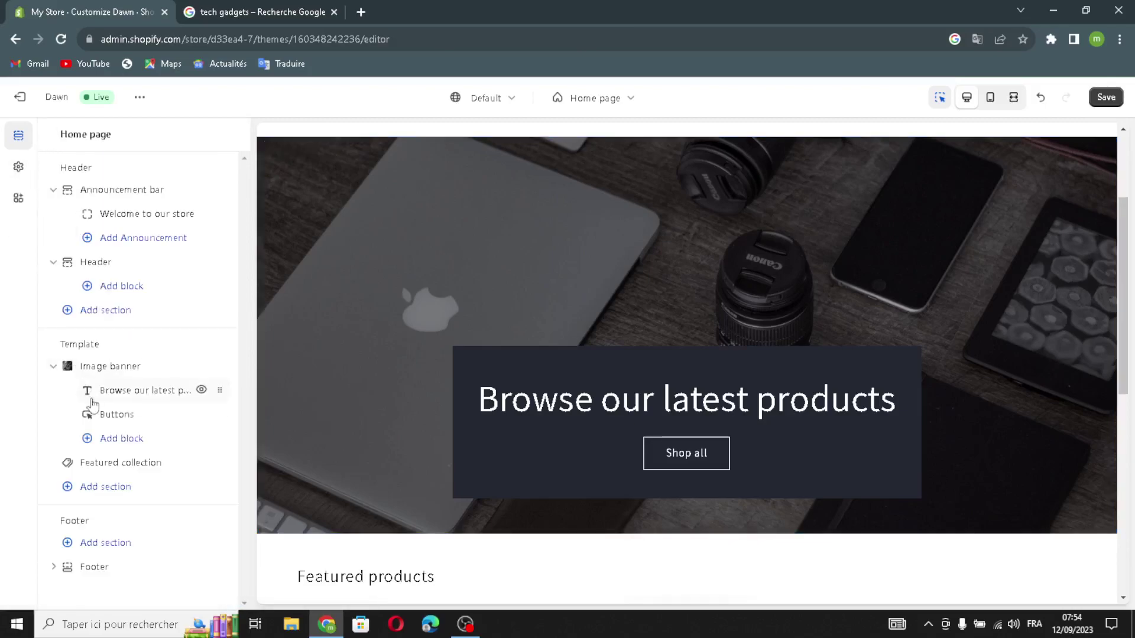
left_click(118, 391)
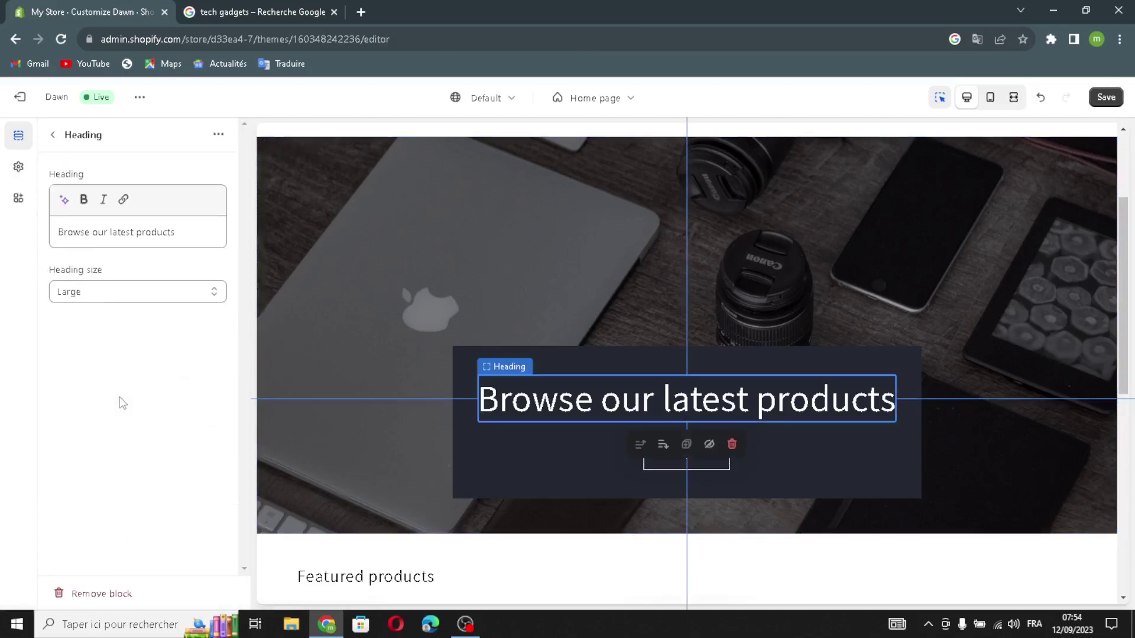
left_click(63, 199)
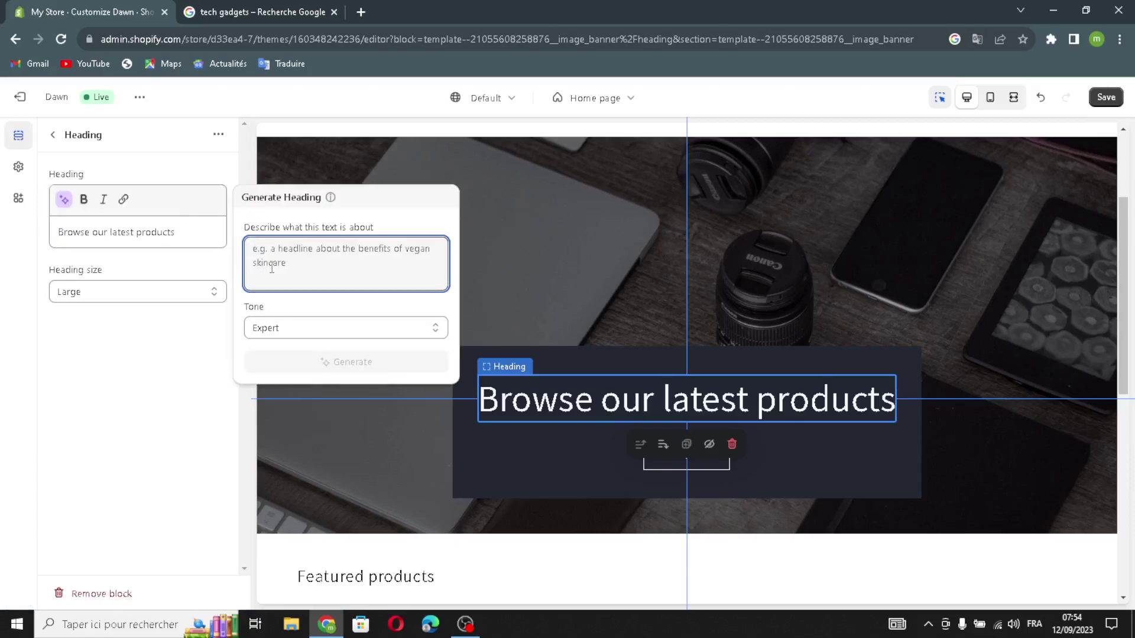
type("te")
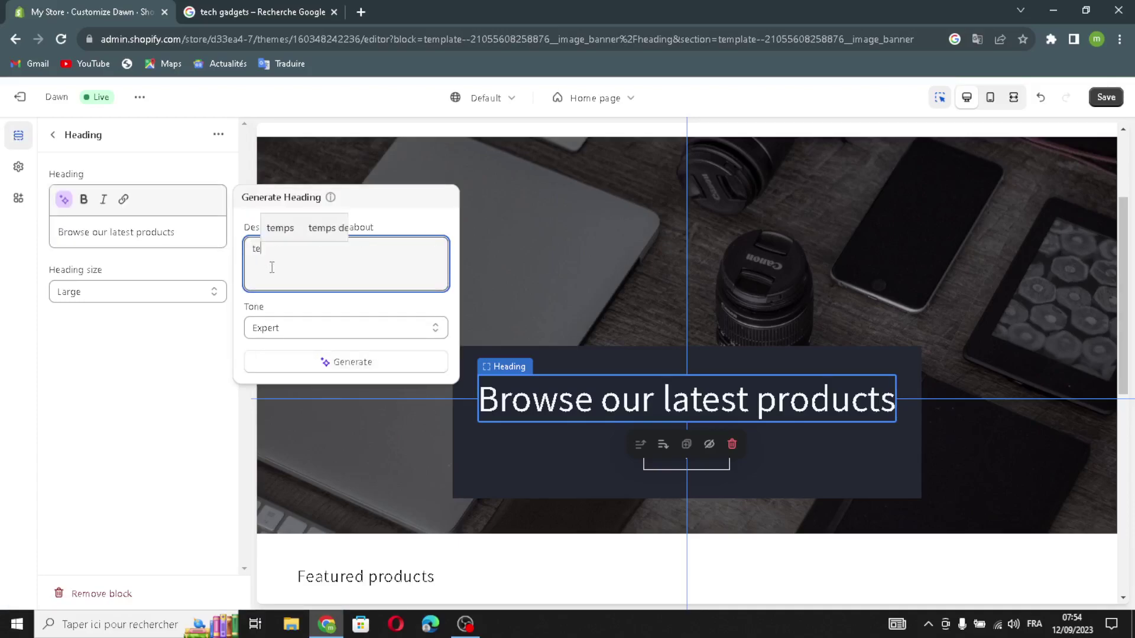
type("ch ")
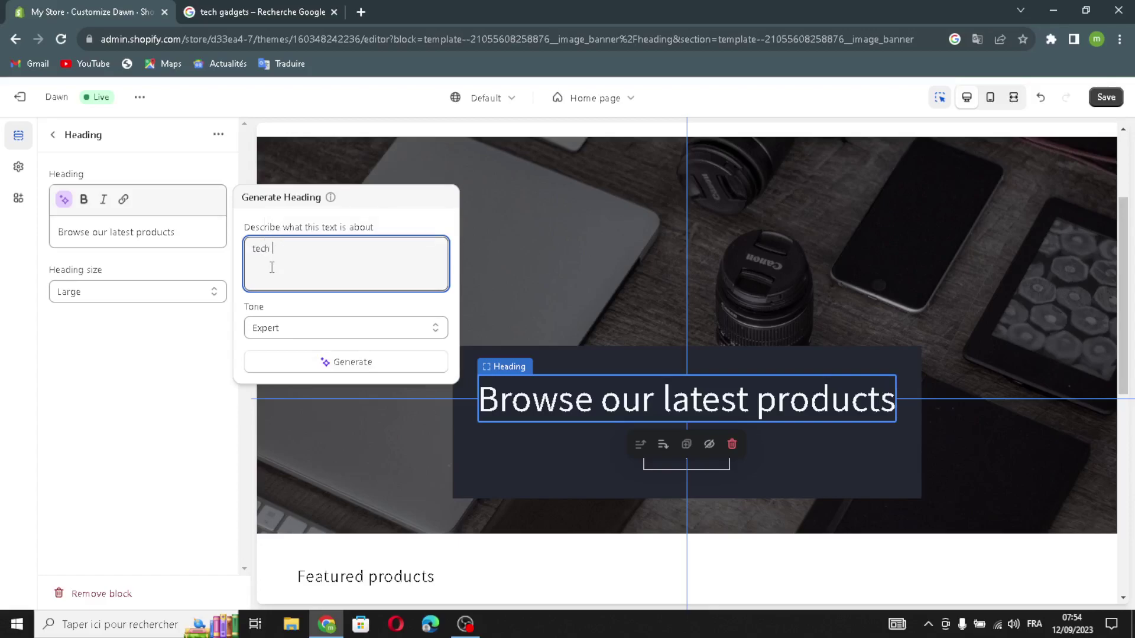
type("gadgets")
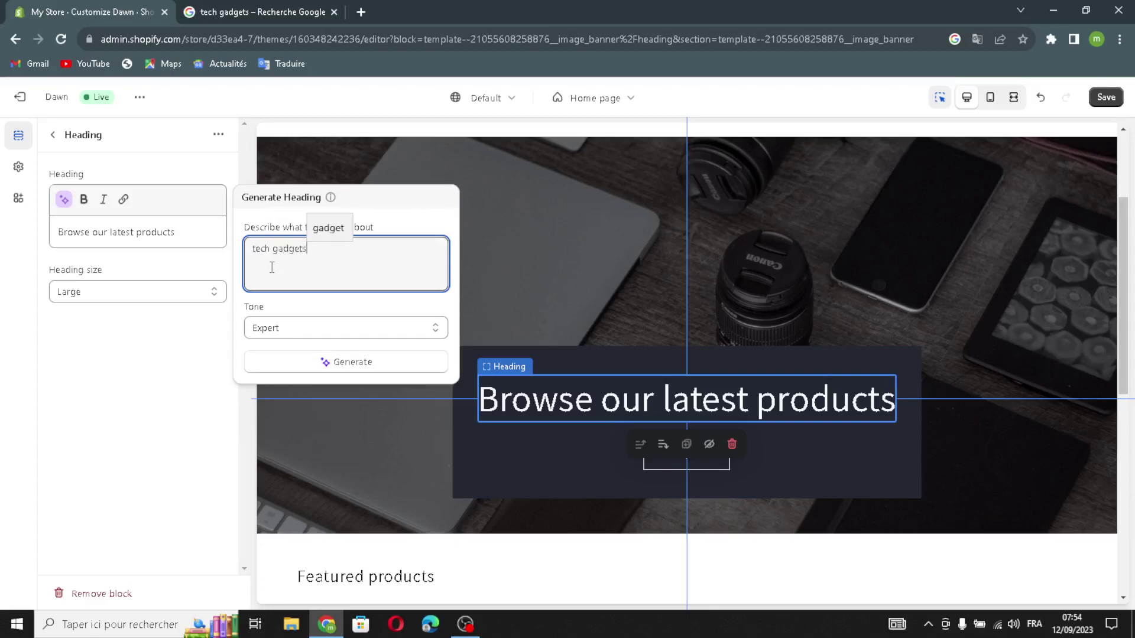
left_click(258, 362)
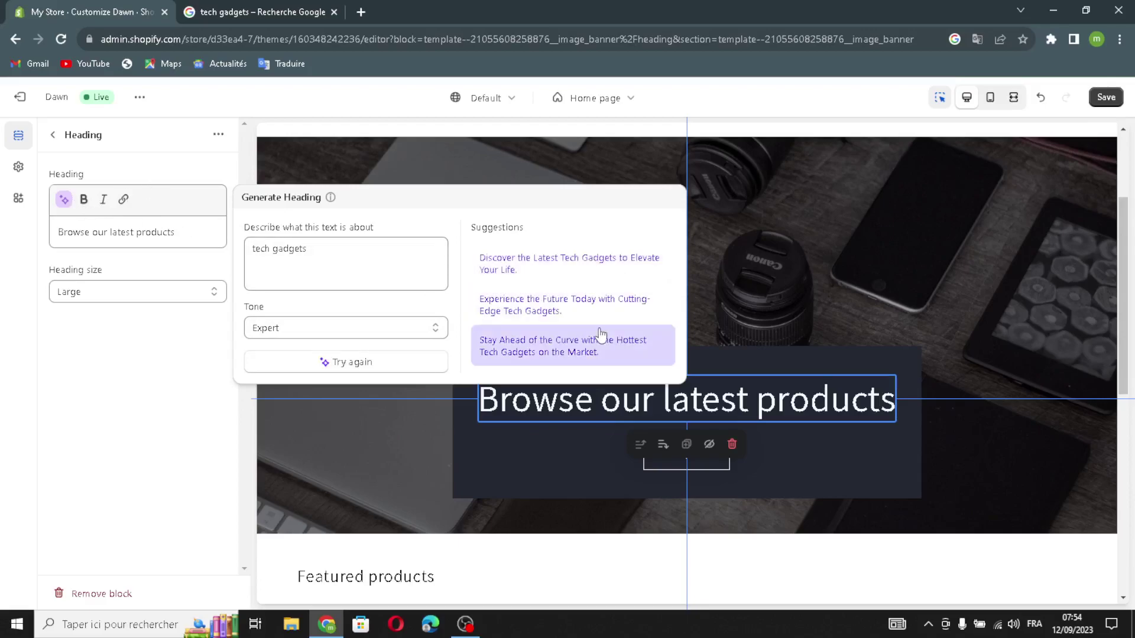
left_click(539, 274)
Set the banner heading's size to Medium and return to the home page's section list
left_click(114, 303)
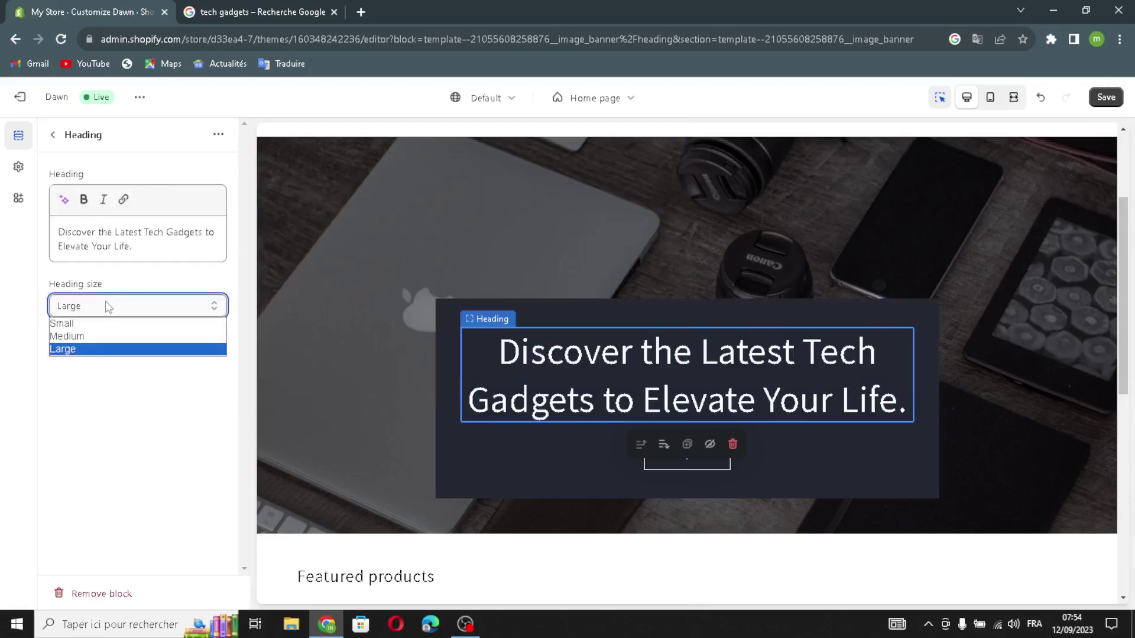
left_click(100, 344)
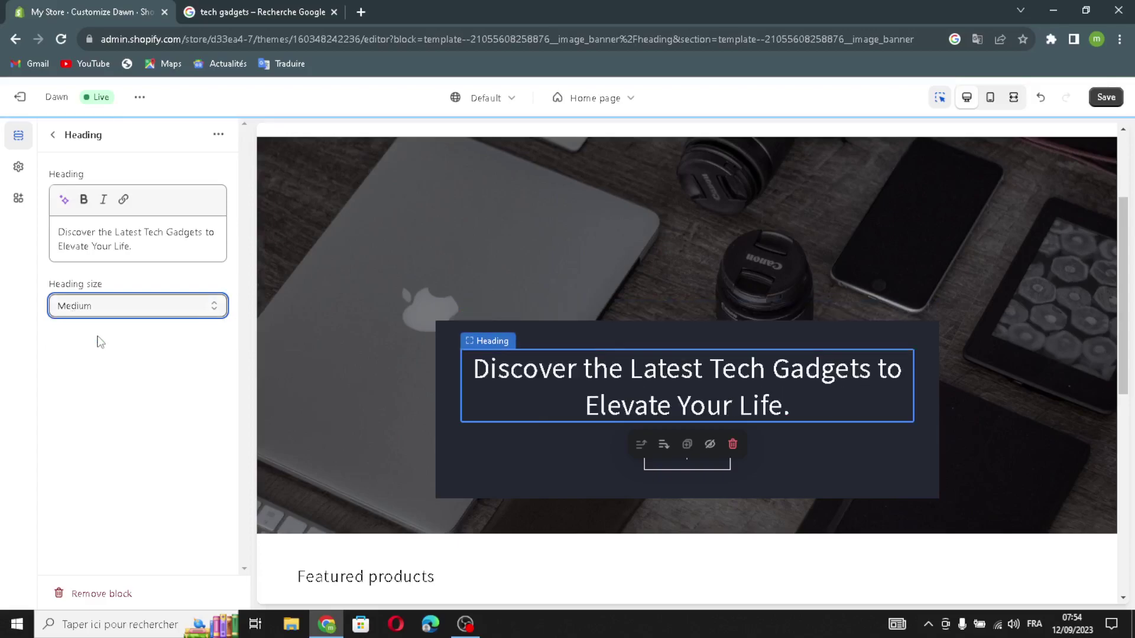
left_click(56, 150)
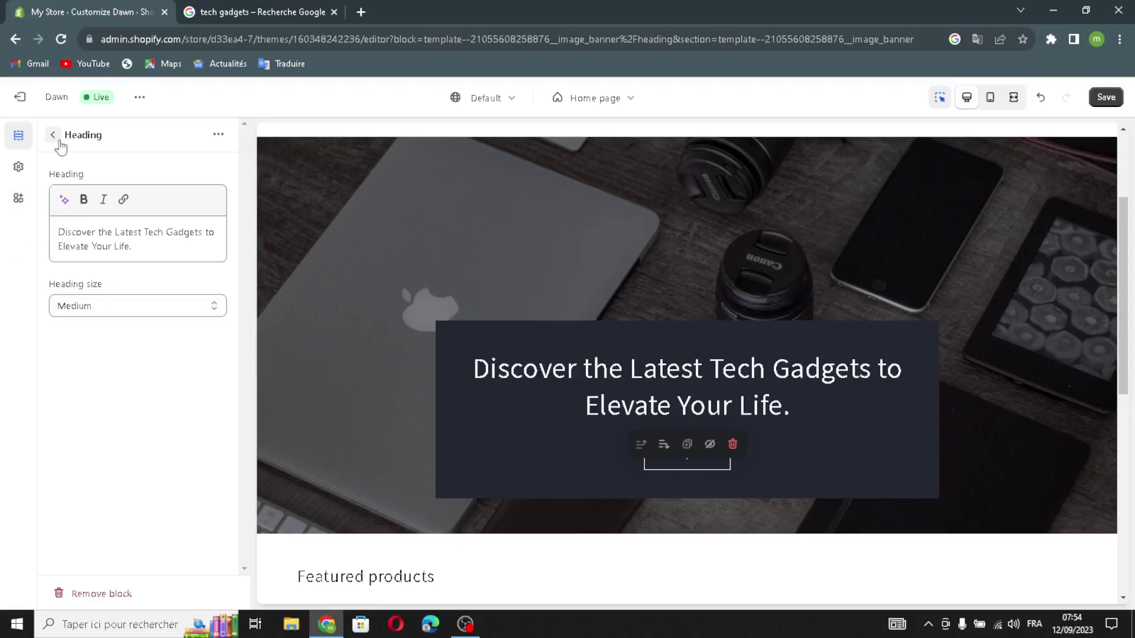
left_click(53, 136)
Review the image banner's button settings, including the link options for the first button
left_click(112, 415)
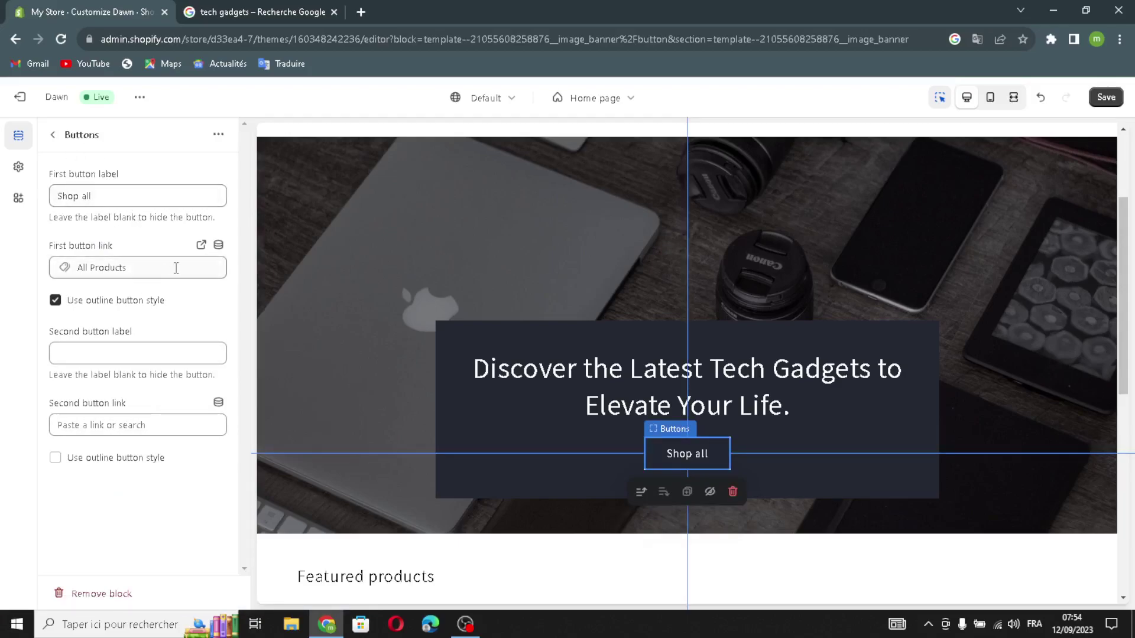
left_click(120, 267)
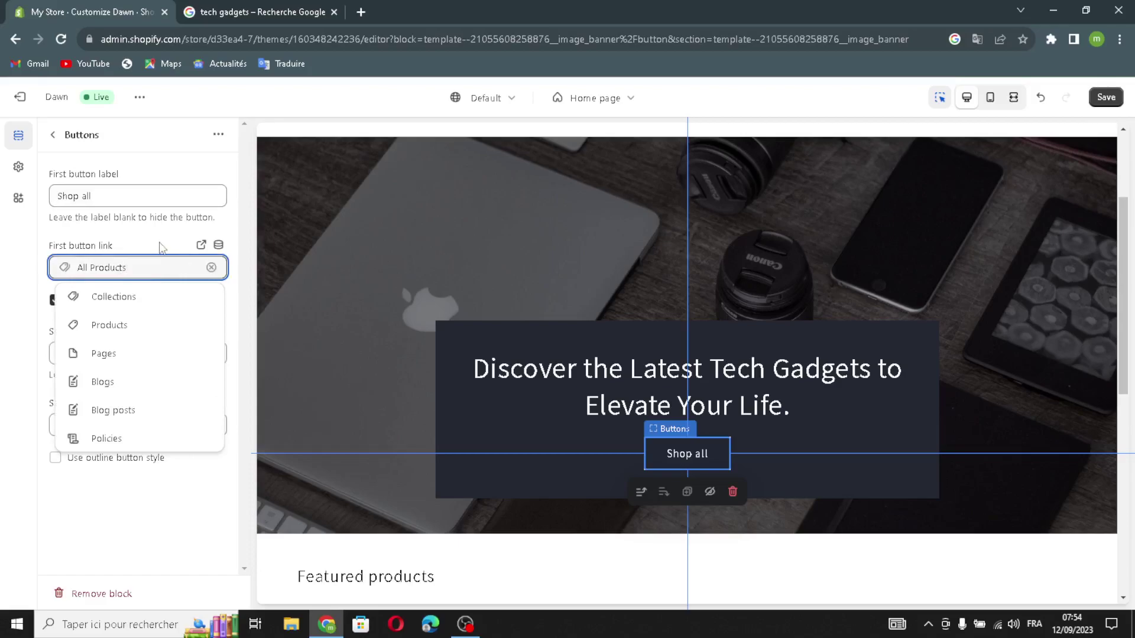
left_click(162, 247)
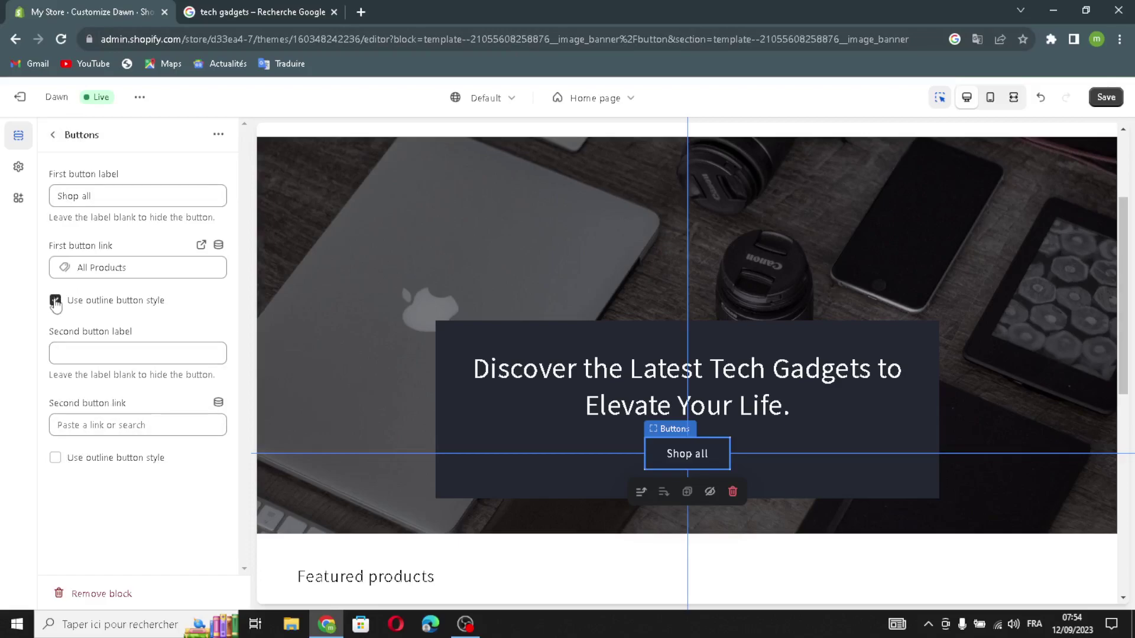
left_click(53, 135)
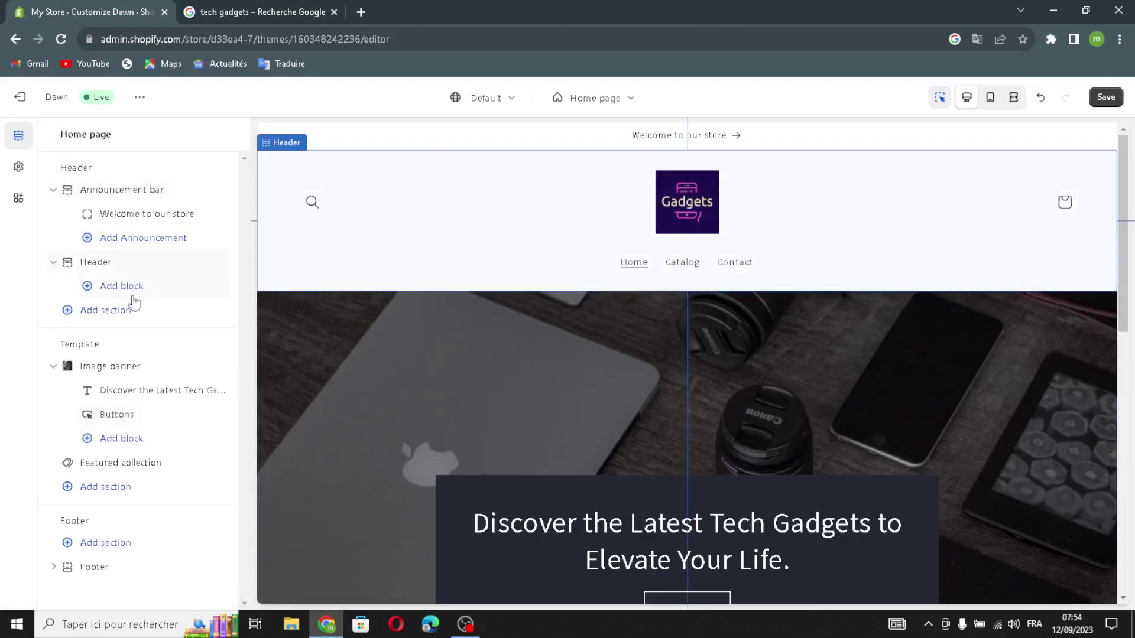
Generate the featured collection heading "Discover the Latest Tech Gadgets for Every Enthusiast." from "tech gadgets" and set its size to Medium
left_click(100, 462)
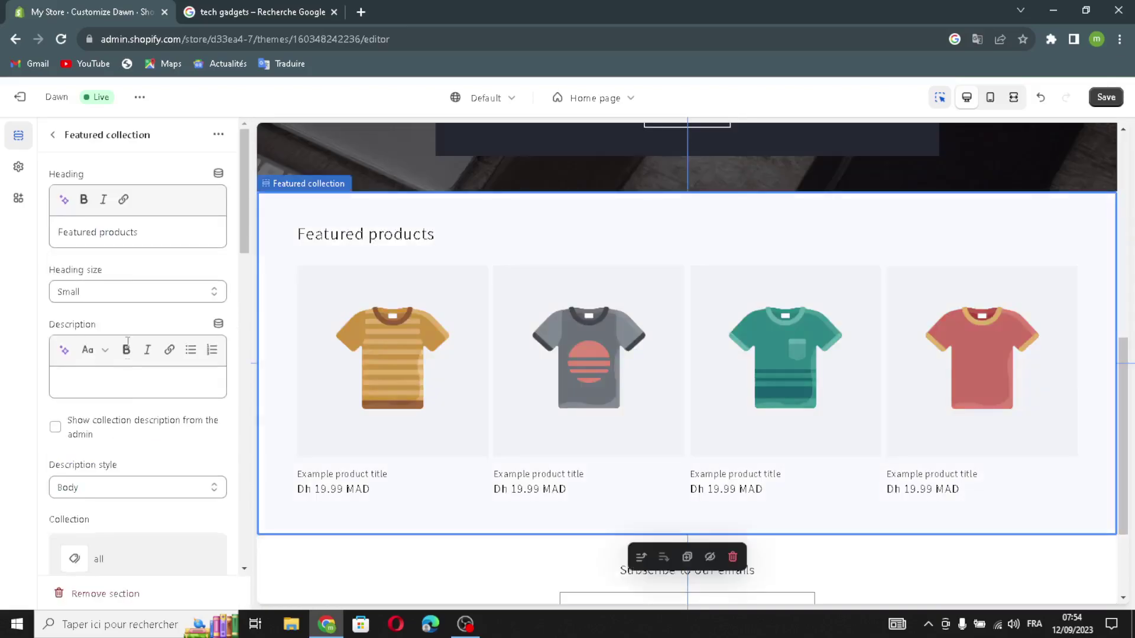
left_click(66, 200)
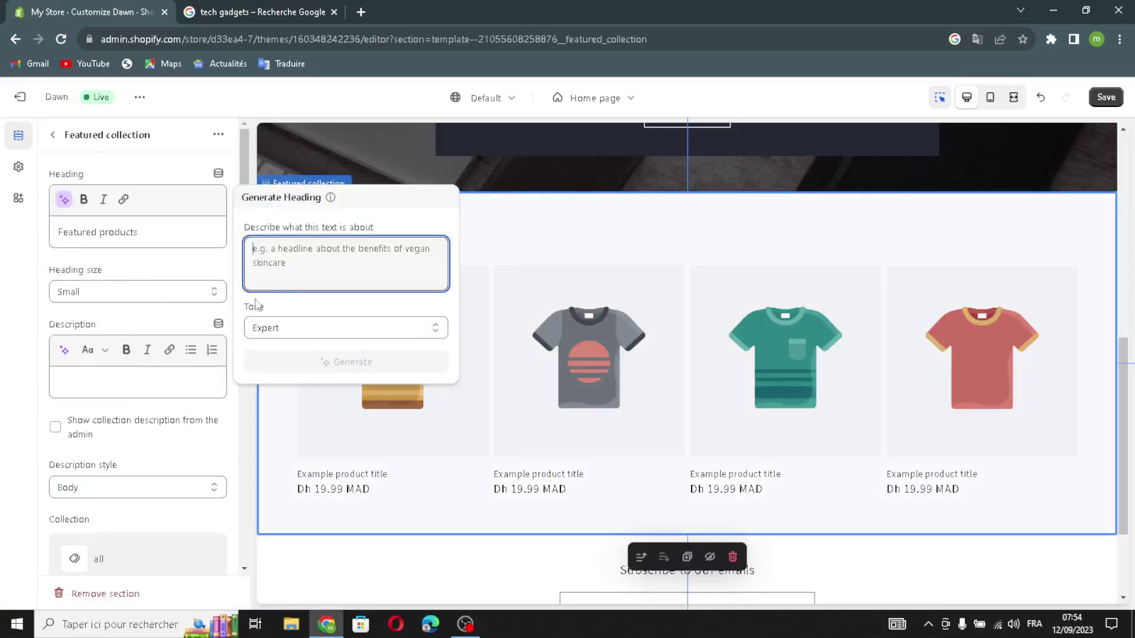
type("tec")
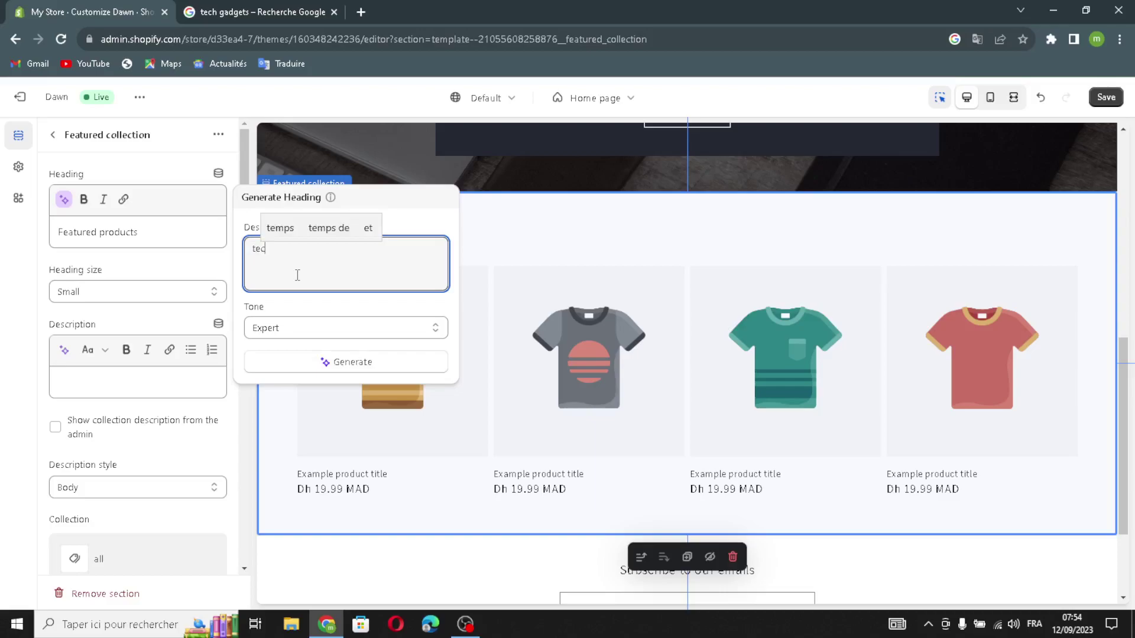
type("h gadgets")
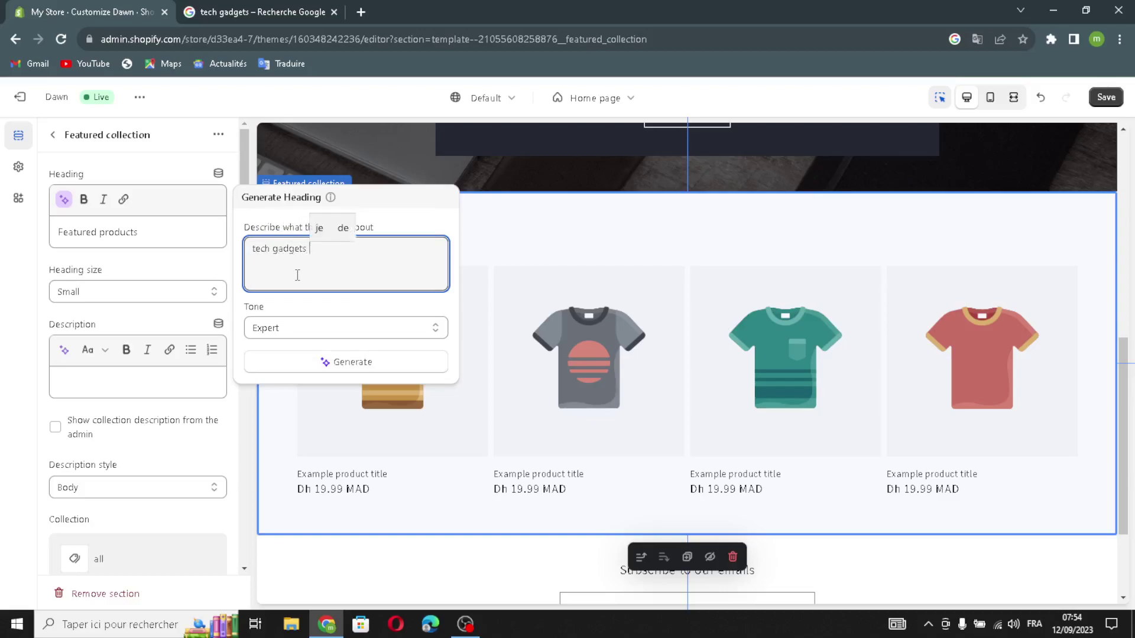
key("Return")
left_click(318, 363)
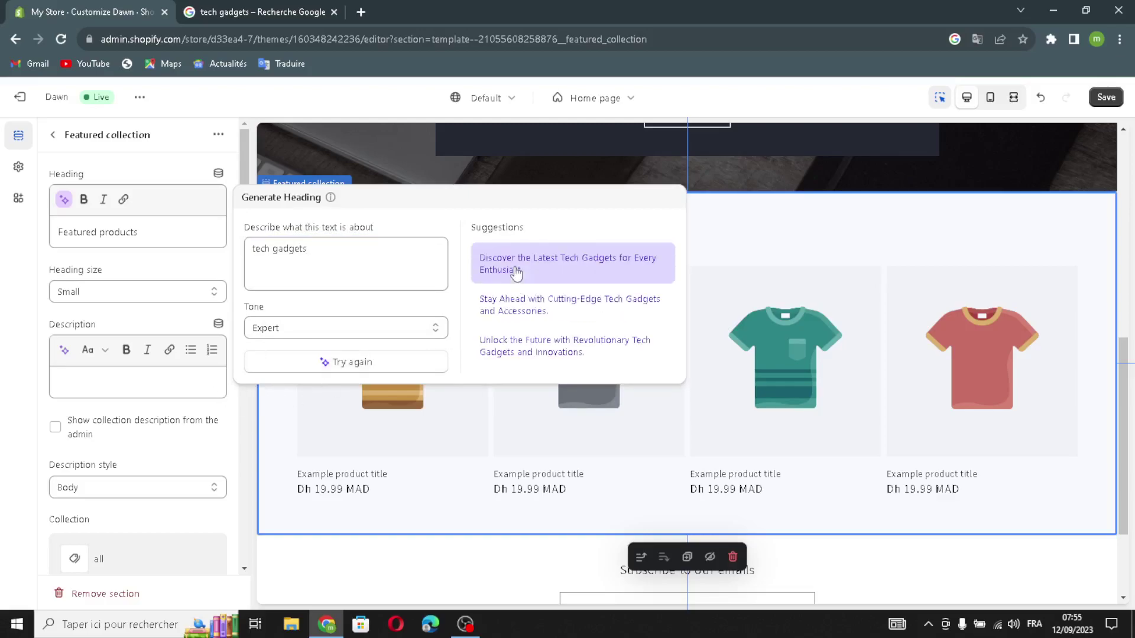
left_click(516, 271)
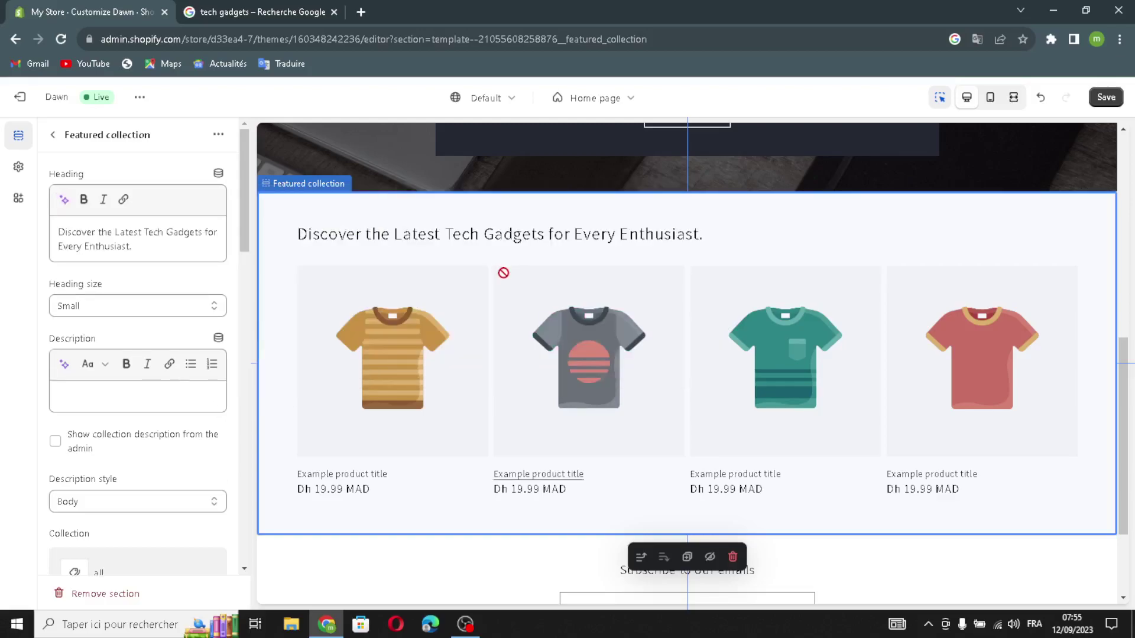
left_click(164, 306)
left_click(135, 335)
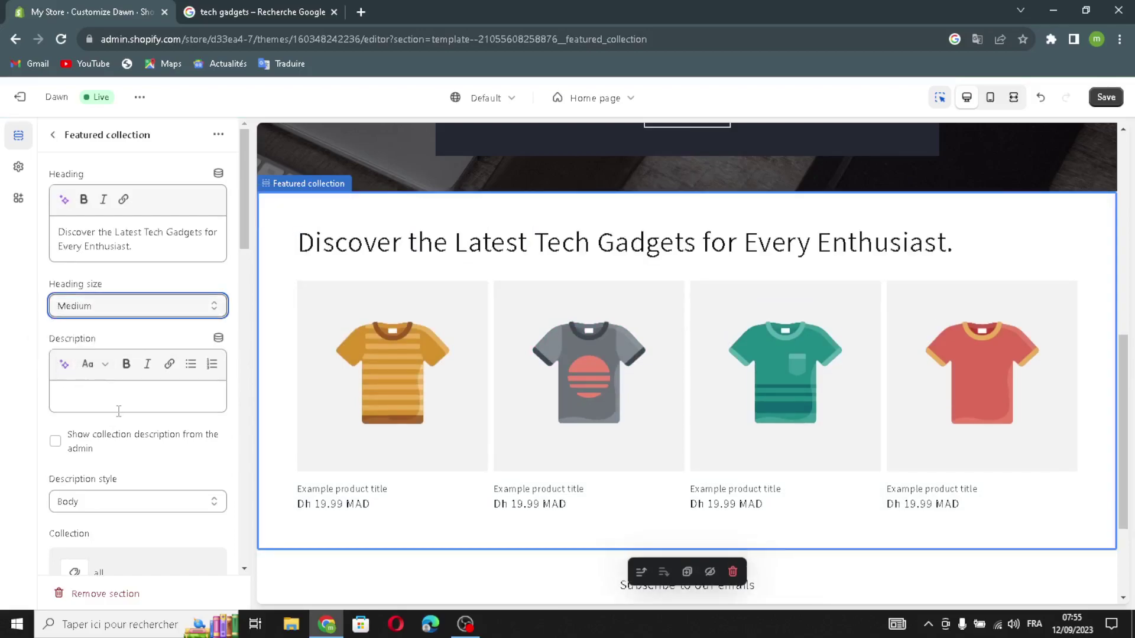
Show the featured collection's description from the admin and keep the description style at Body
scroll(116, 410, "down", 2)
left_click(55, 300)
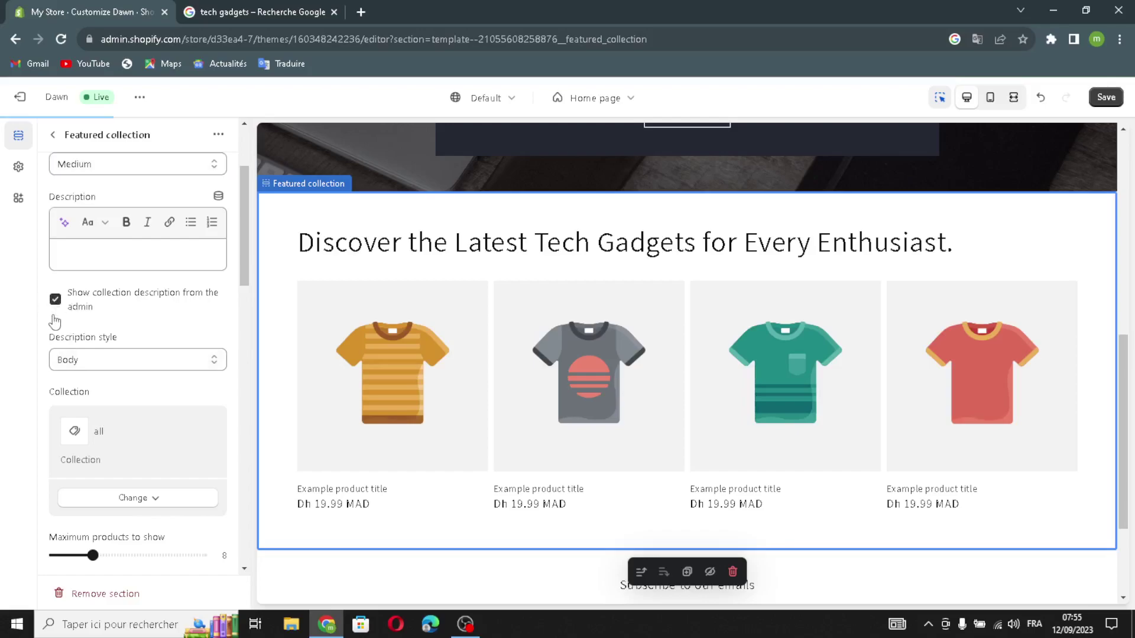
left_click(112, 359)
left_click(114, 362)
scroll(121, 449, "down", 1)
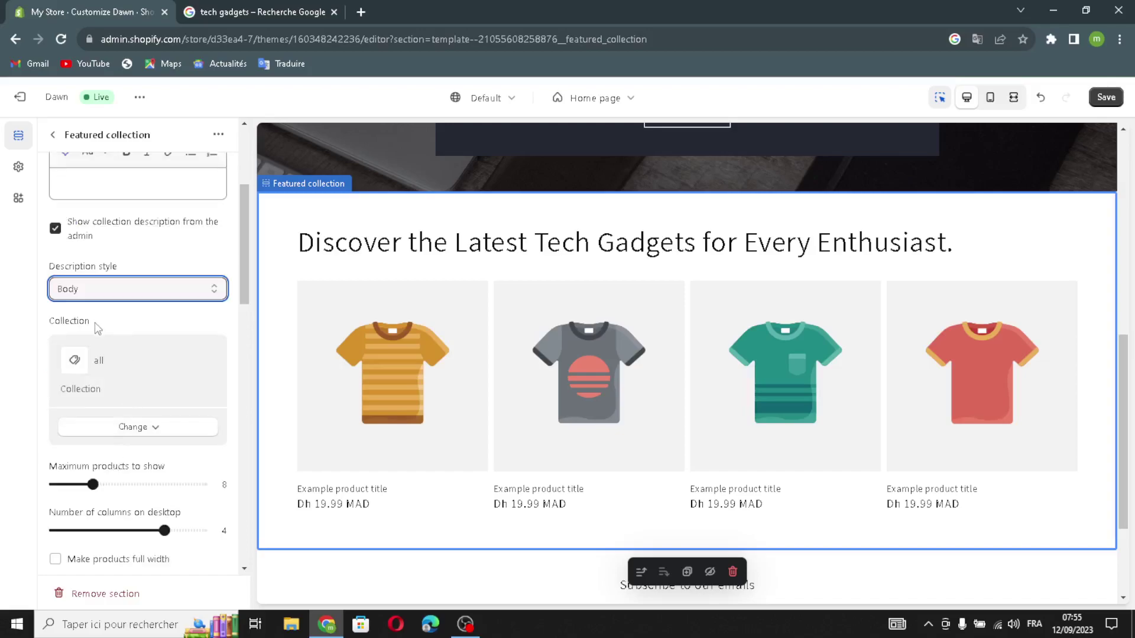
Make the featured collection's products full width and enable its carousel on desktop
scroll(100, 404, "down", 2)
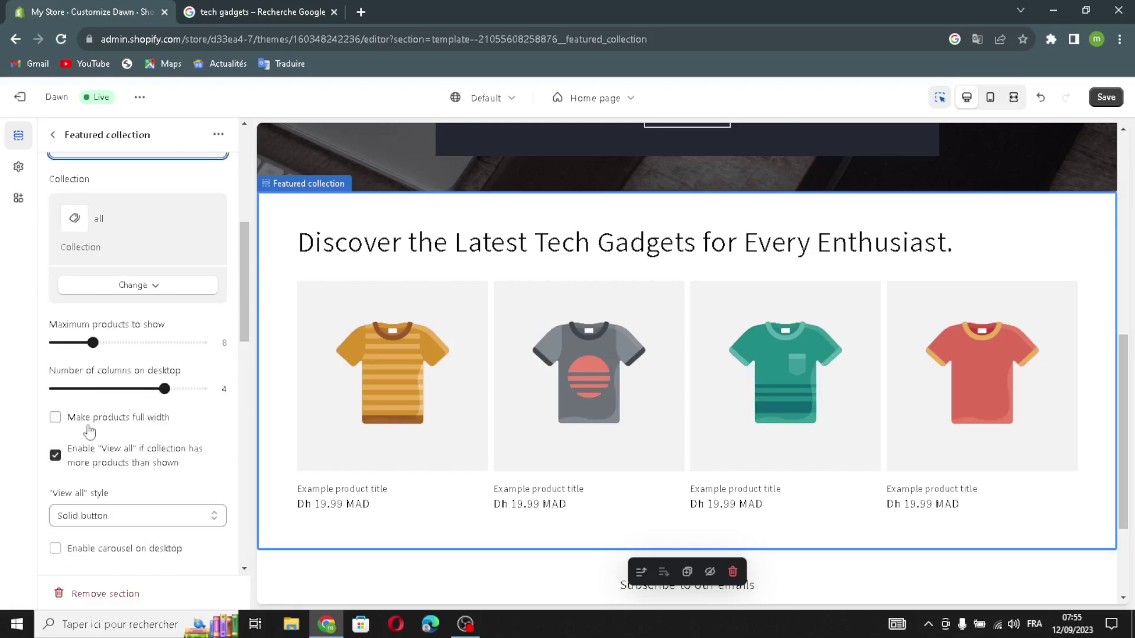
left_click(55, 417)
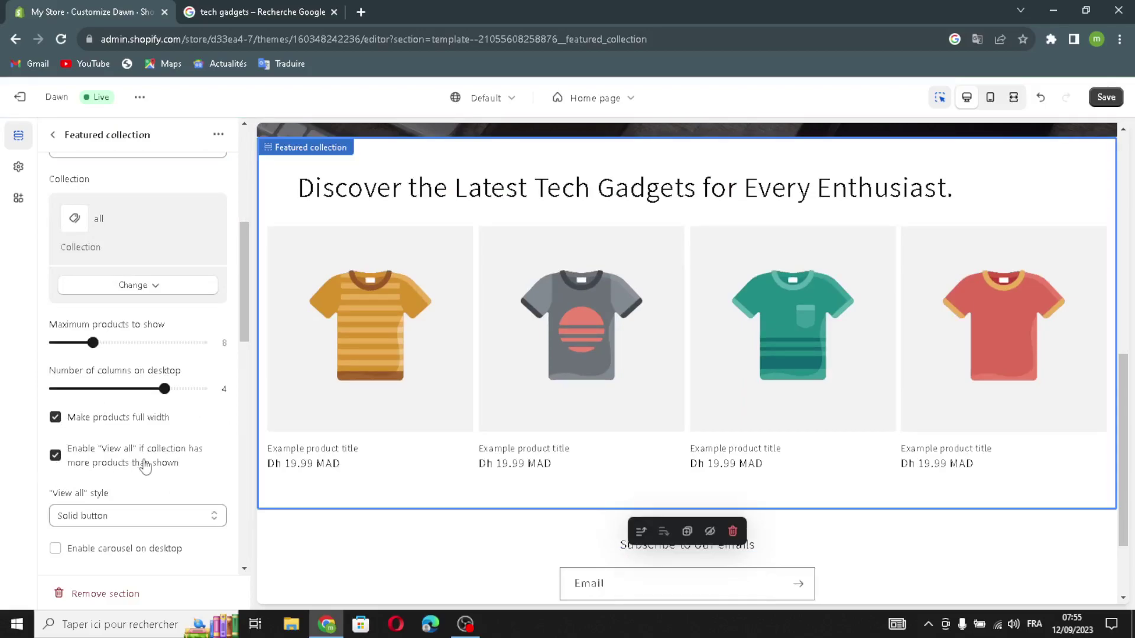
scroll(145, 467, "down", 2)
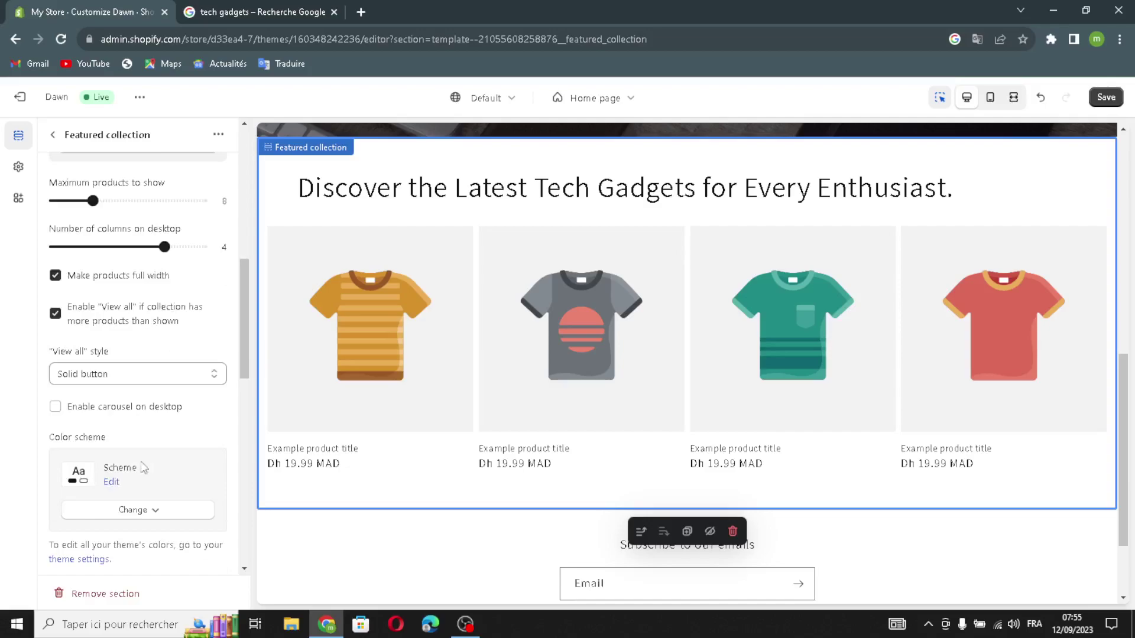
left_click(55, 407)
Enable swipe on mobile for the featured collection and return to the home page's section list
scroll(86, 525, "down", 3)
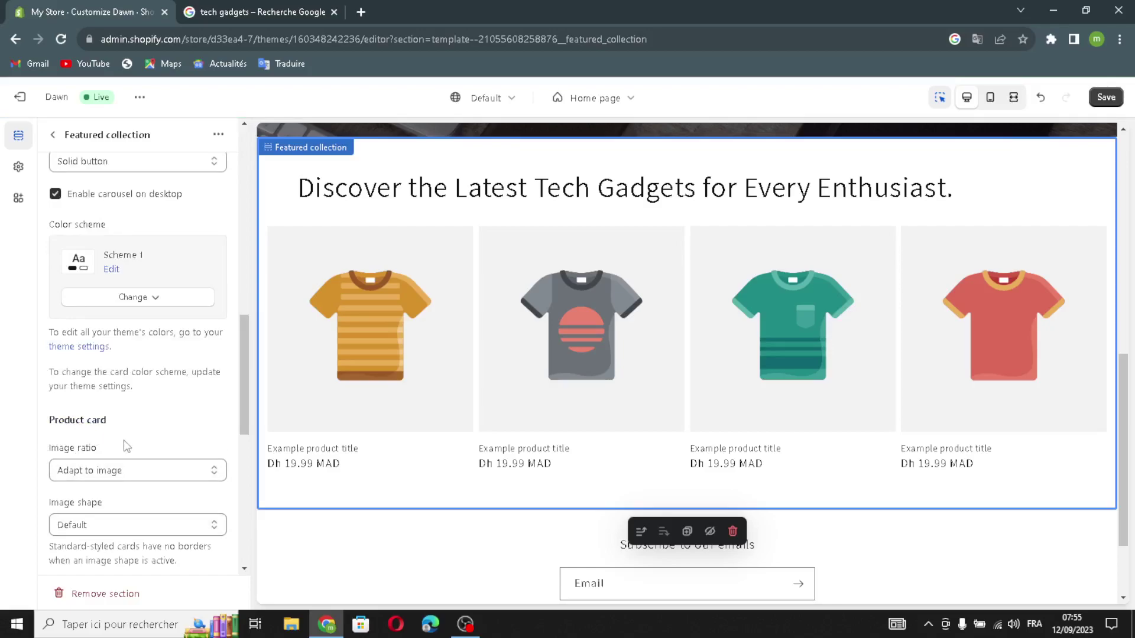
scroll(77, 478, "down", 3)
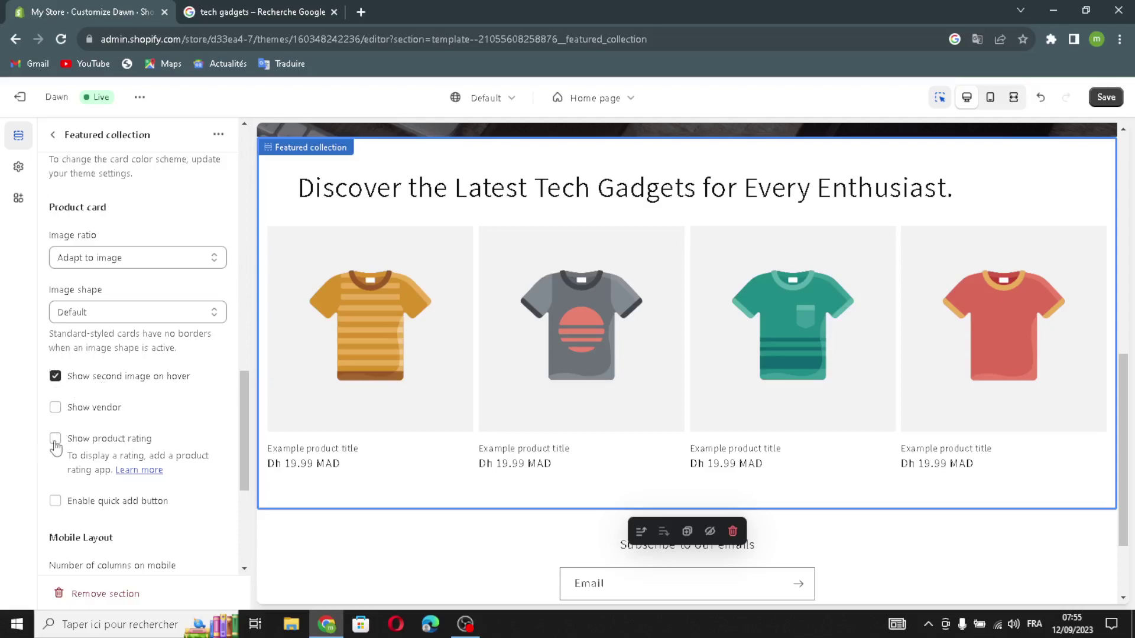
scroll(142, 526, "down", 1)
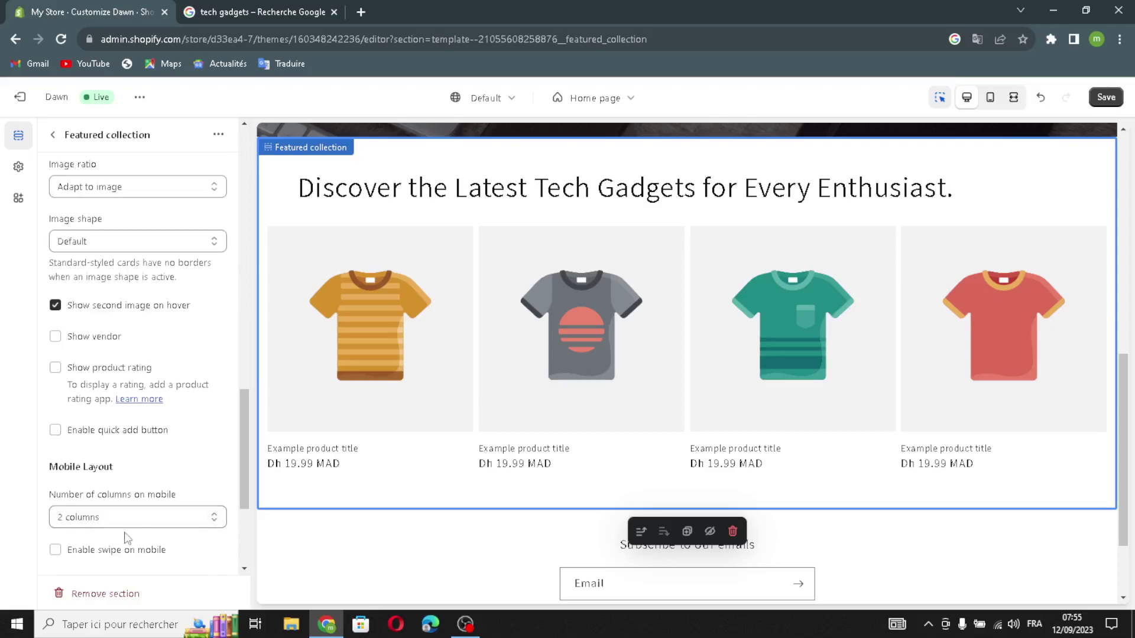
left_click(56, 551)
left_click(52, 138)
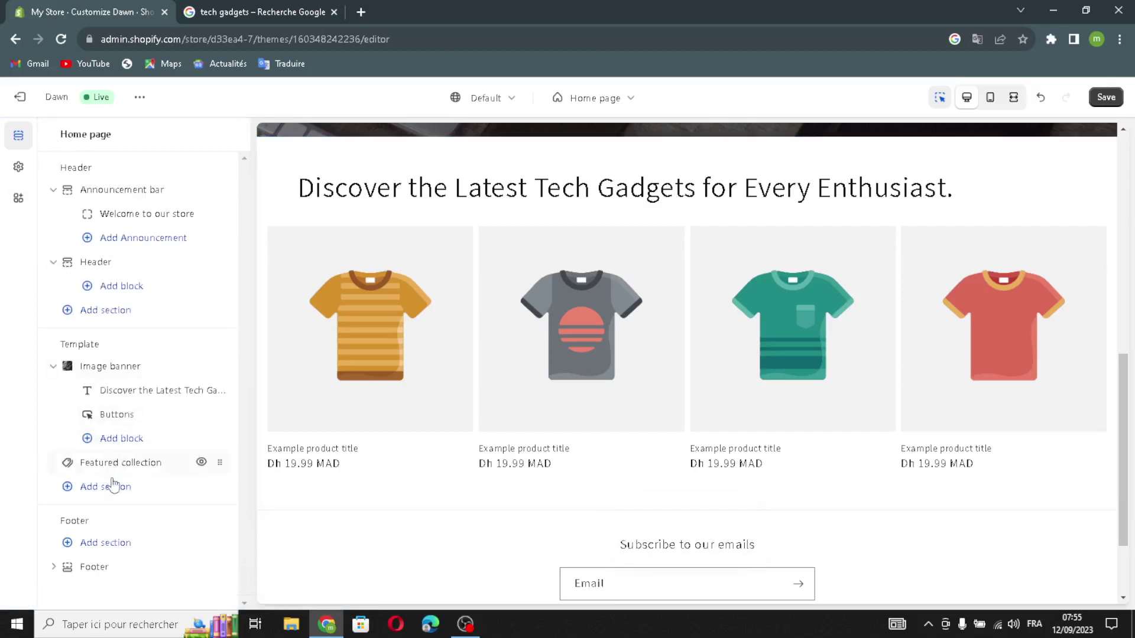
Look through the section types that can be added to the home page template
left_click(110, 488)
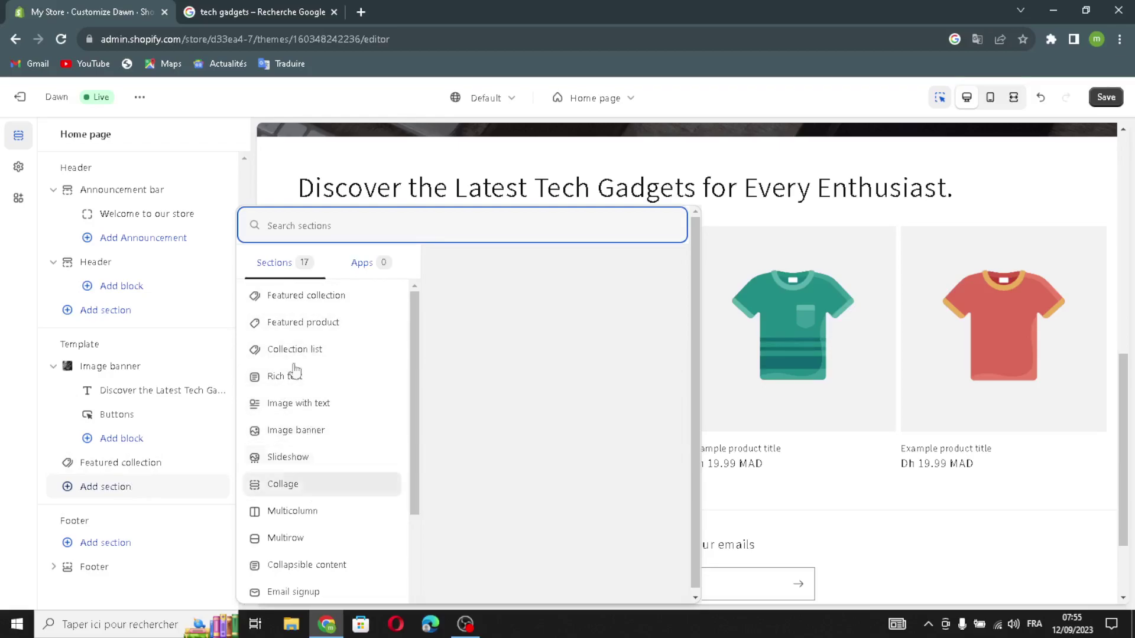
left_click(3, 466)
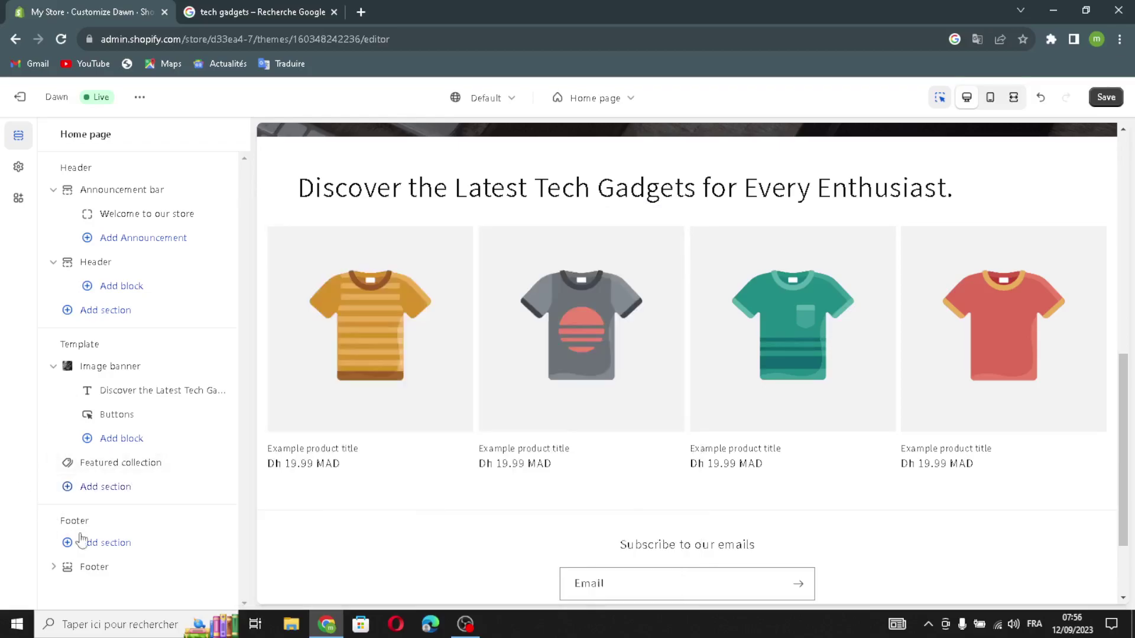
Generate a footer email signup heading about "tech gadgets" and apply the suggestion "Discover the Latest Tech Gadgets for Every Need."
mouse_move(112, 570)
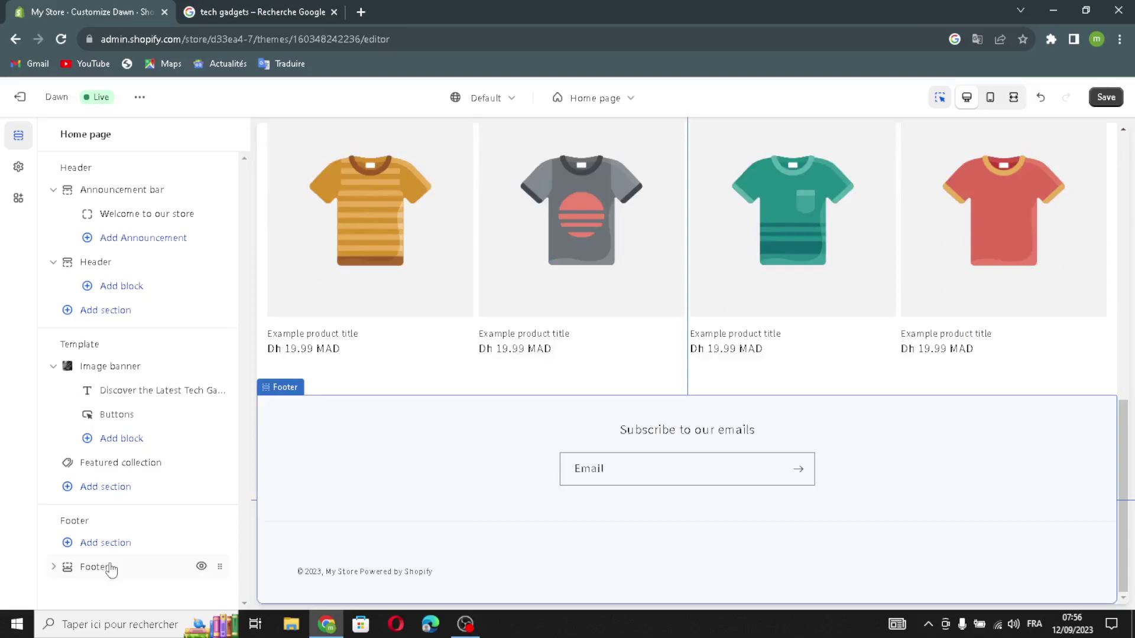
left_click(110, 568)
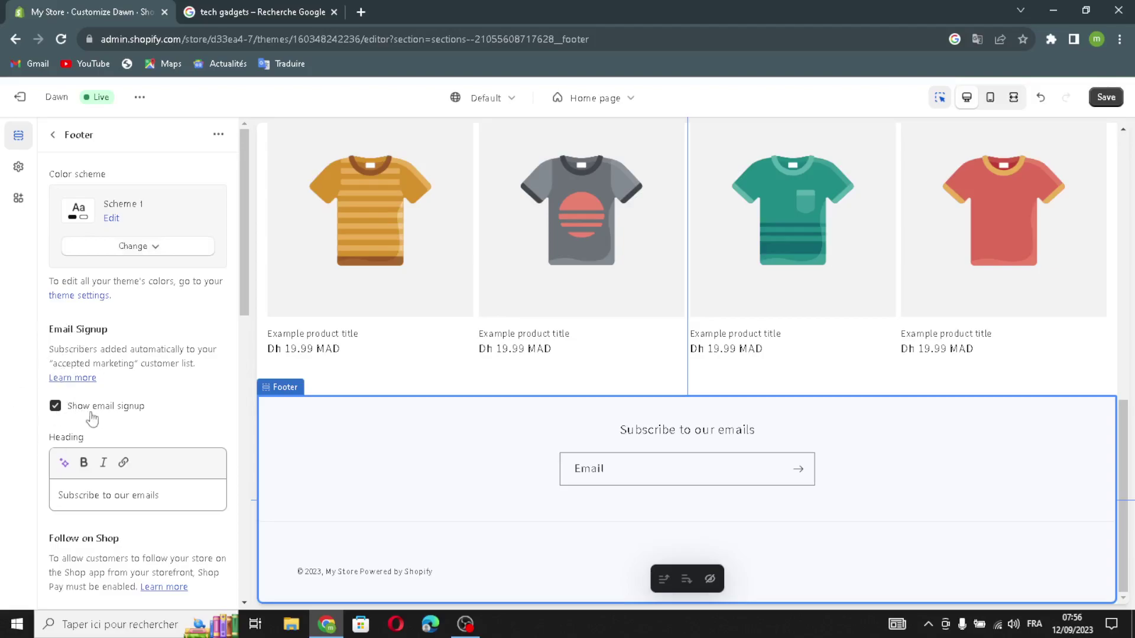
scroll(75, 462, "down", 1)
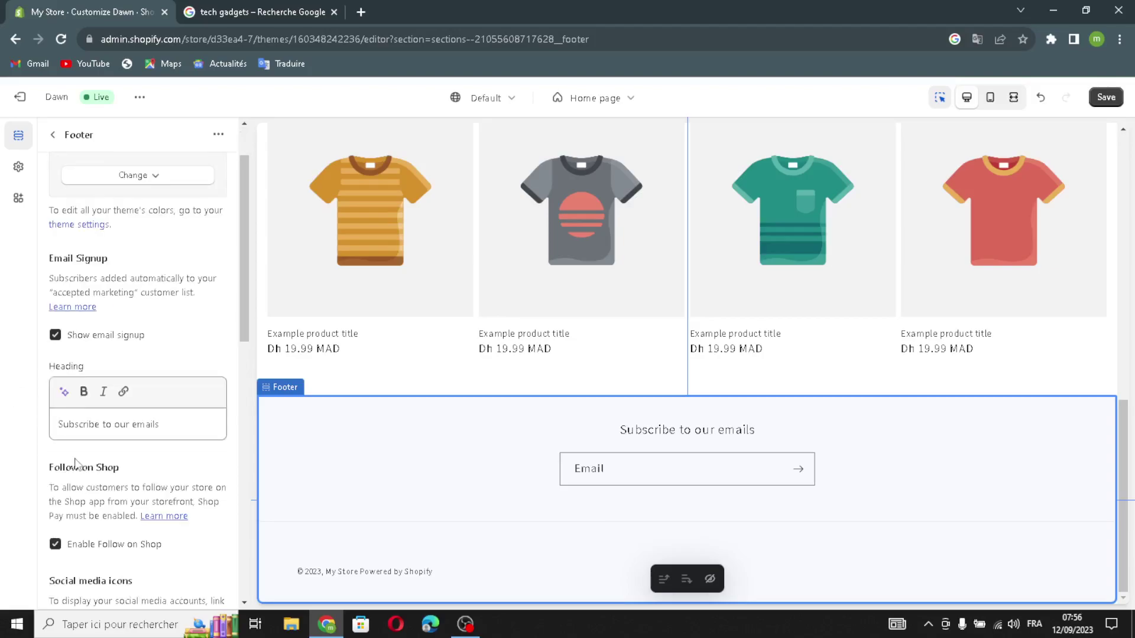
left_click(65, 391)
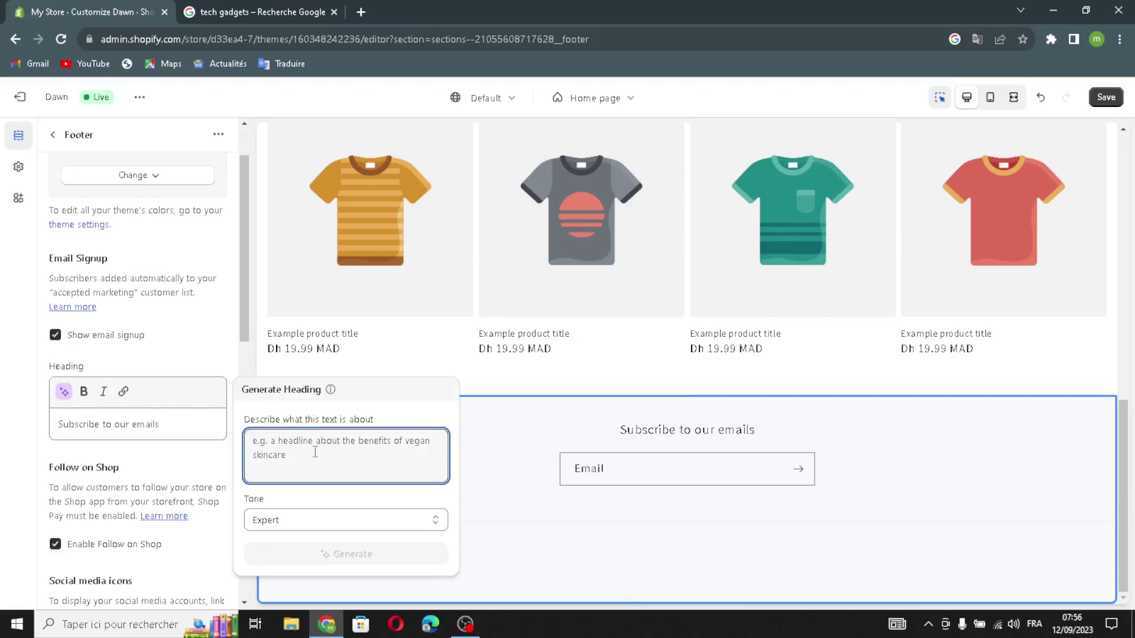
type("tec")
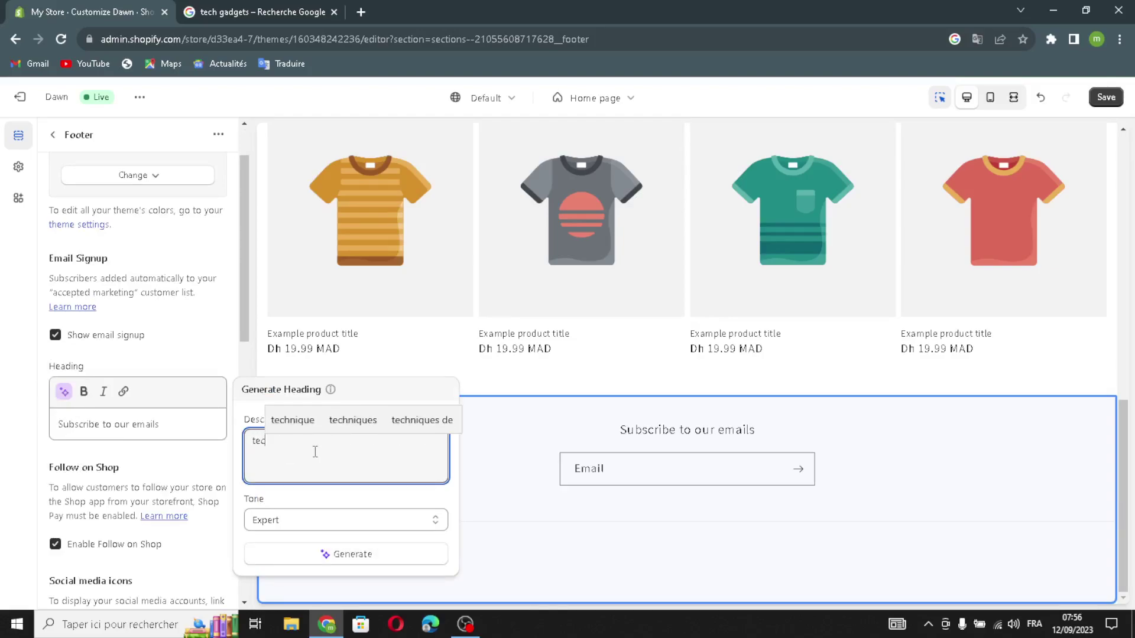
type("h gadg")
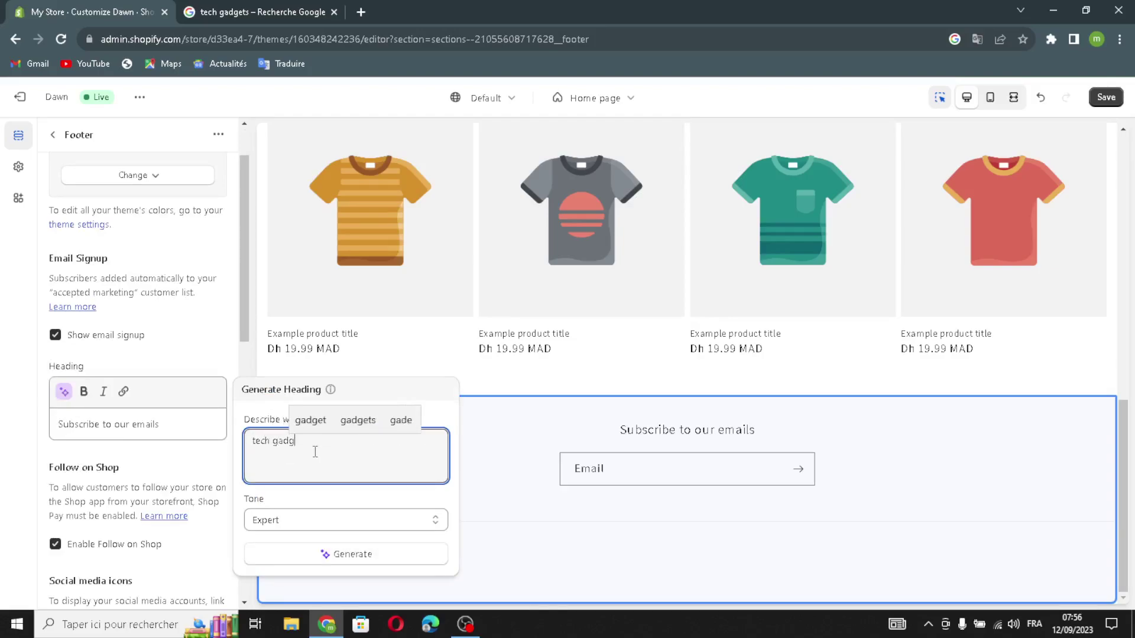
type("ets")
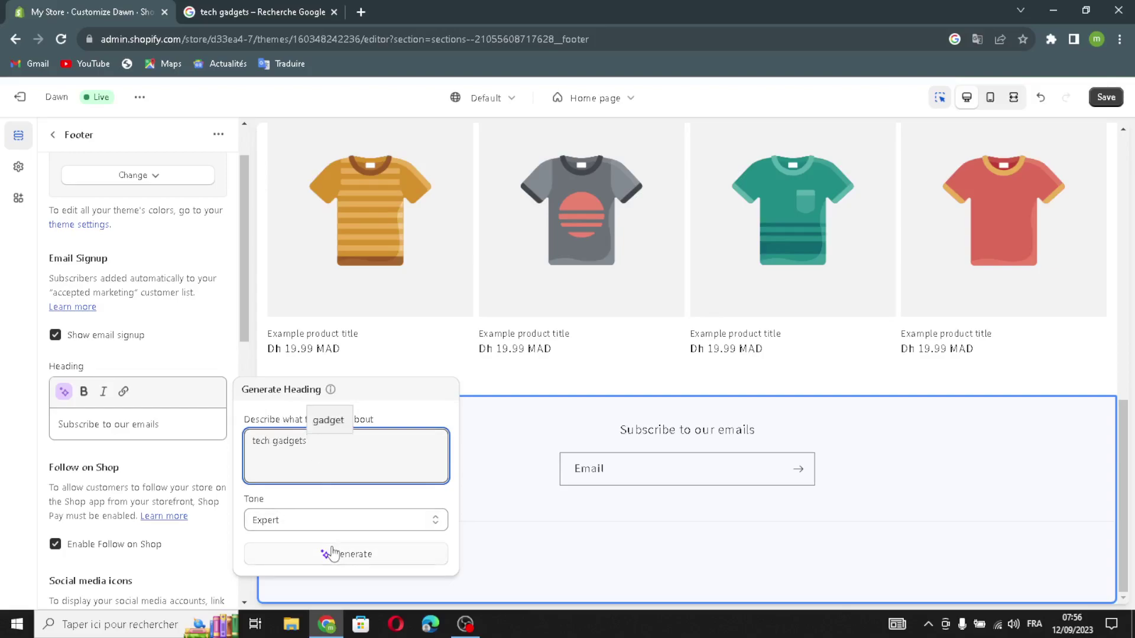
left_click(334, 555)
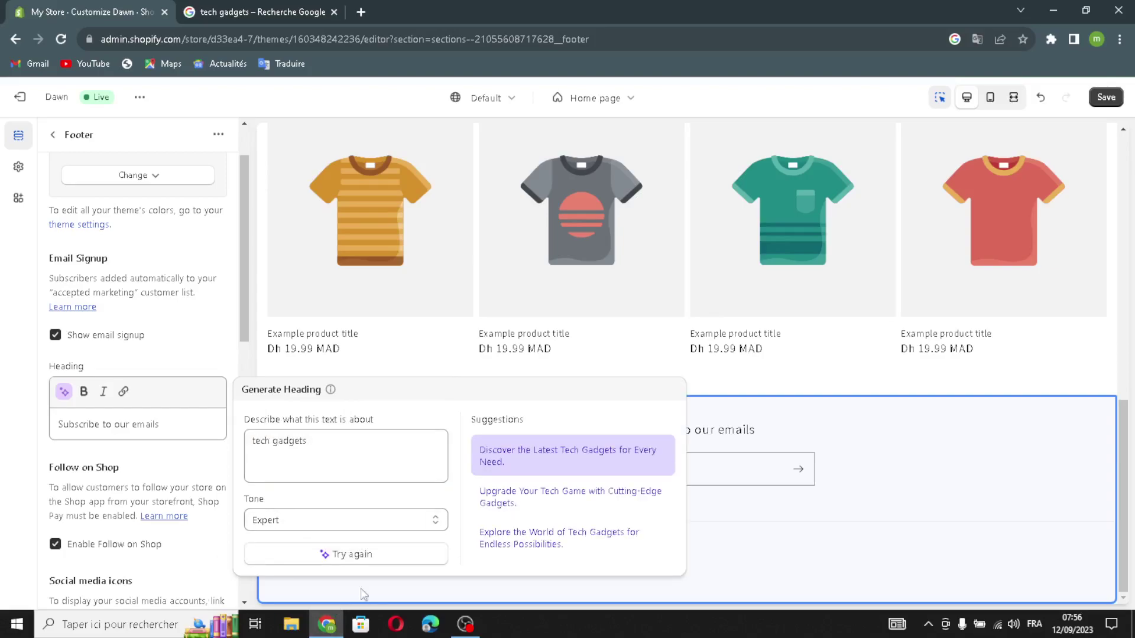
left_click(602, 465)
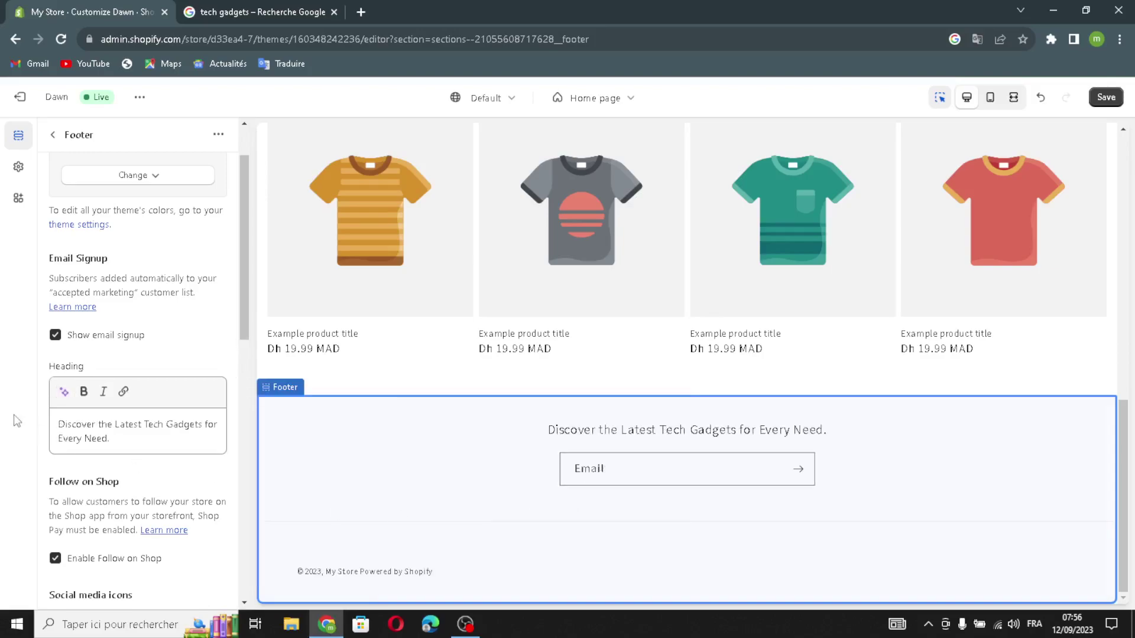
Save the home page customization and exit the theme editor
scroll(169, 461, "down", 3)
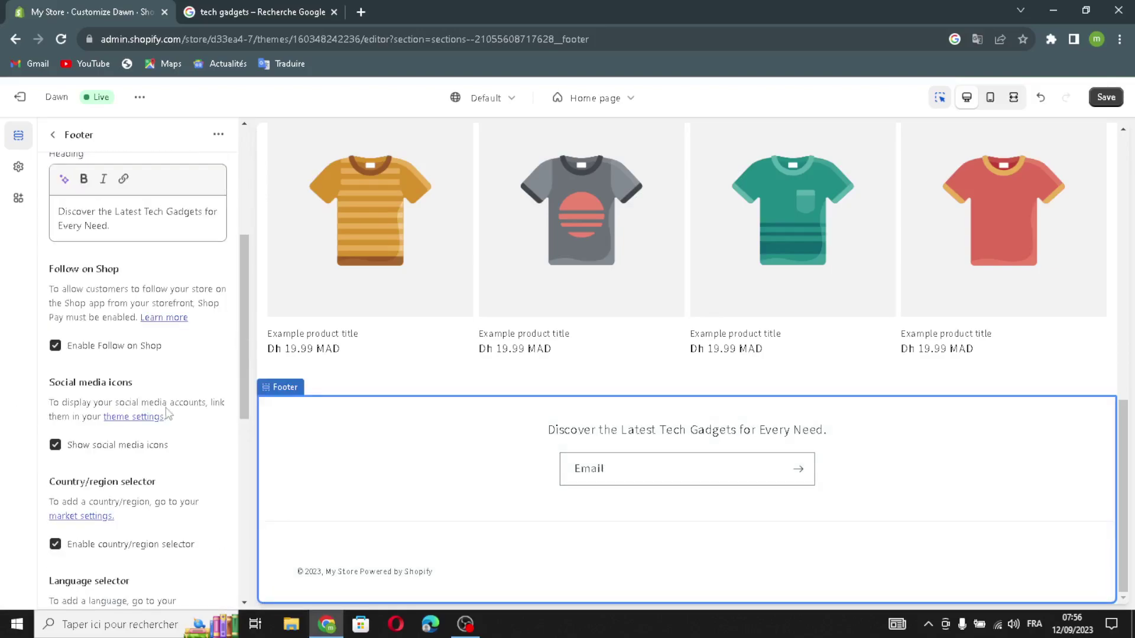
scroll(168, 461, "down", 3)
scroll(1109, 161, "up", 15)
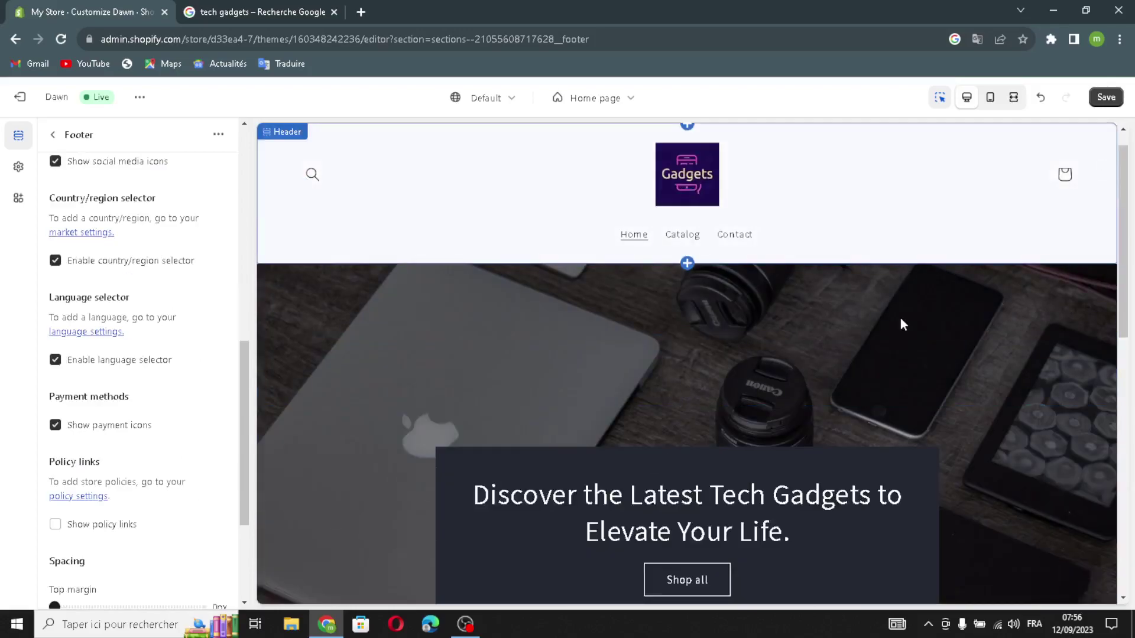
scroll(903, 325, "up", 1)
left_click(1105, 98)
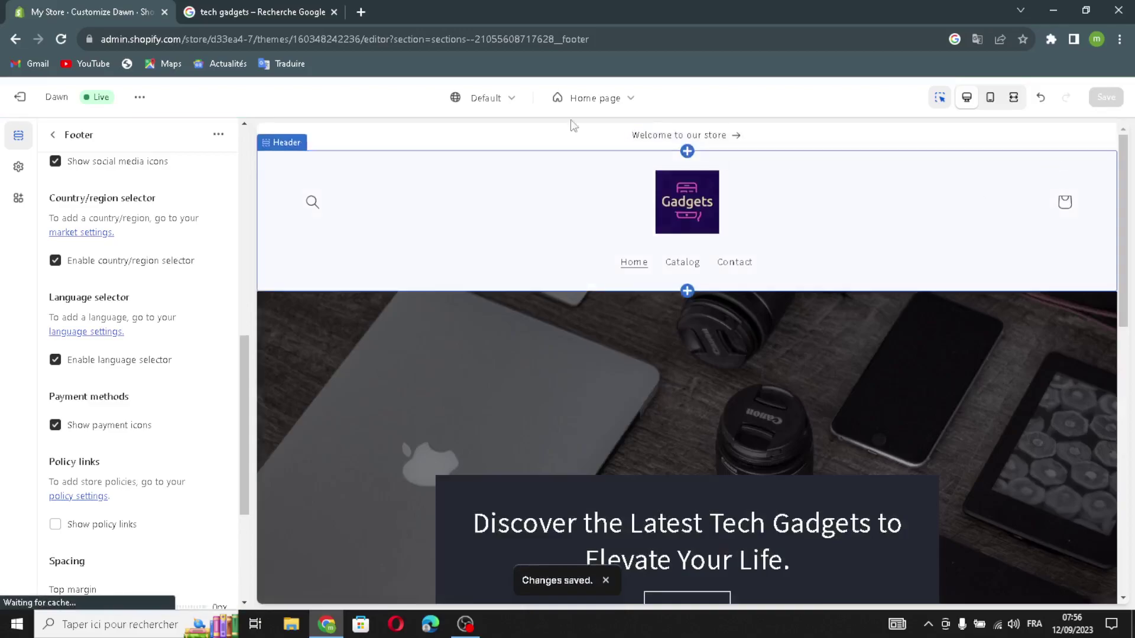
left_click(38, 100)
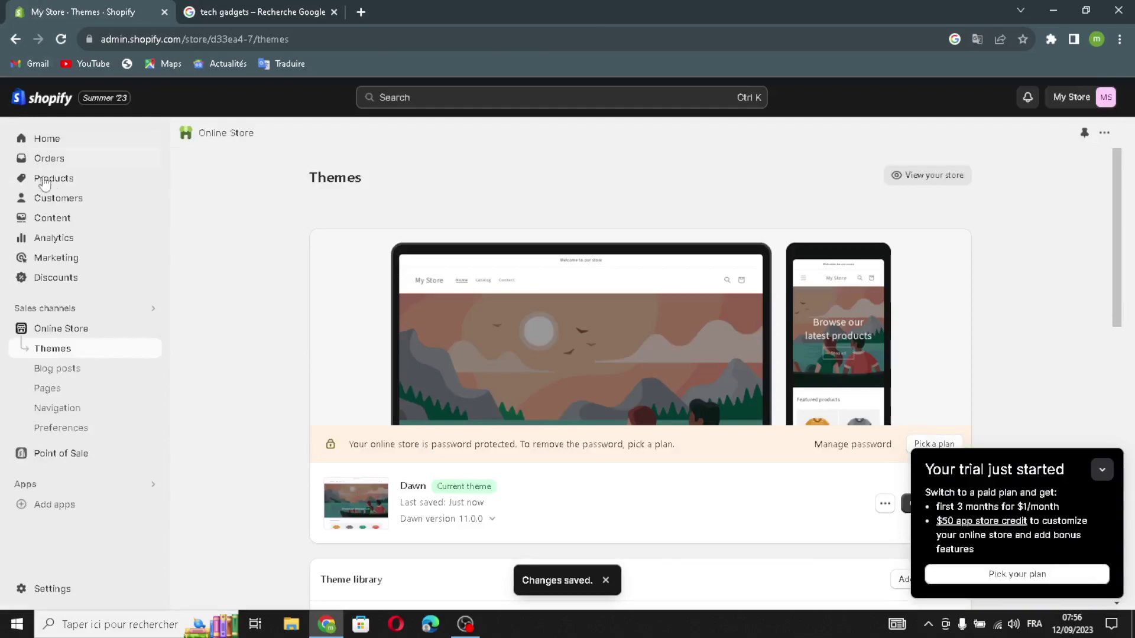
Collapse the trial notice on the admin home page and mark the setup task "Add your first product" as complete
left_click(116, 145)
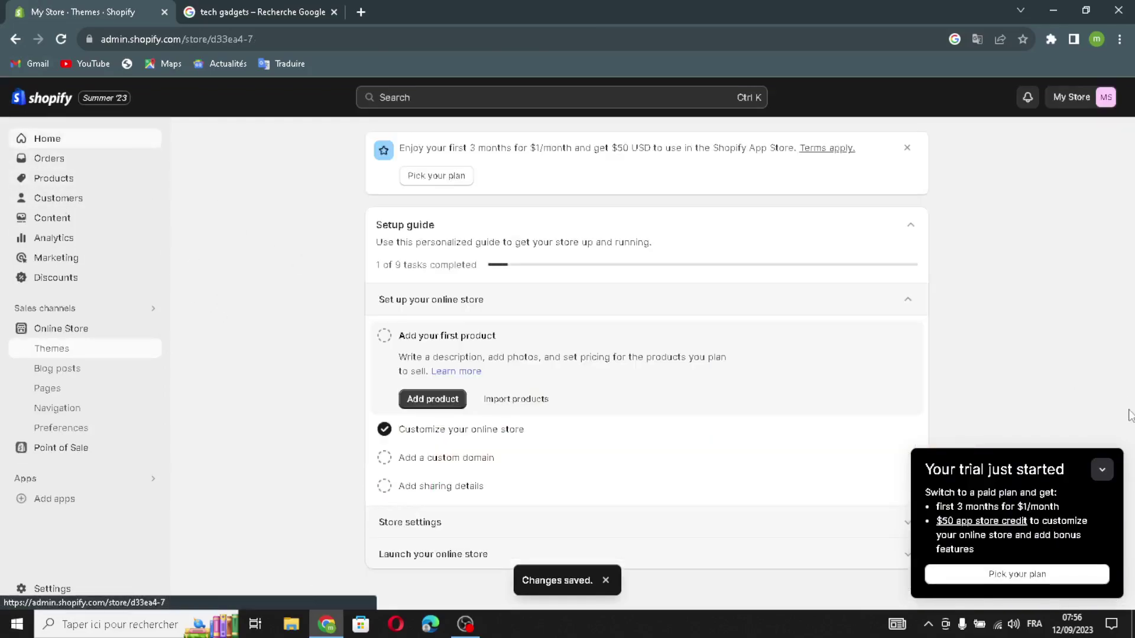
left_click(1100, 470)
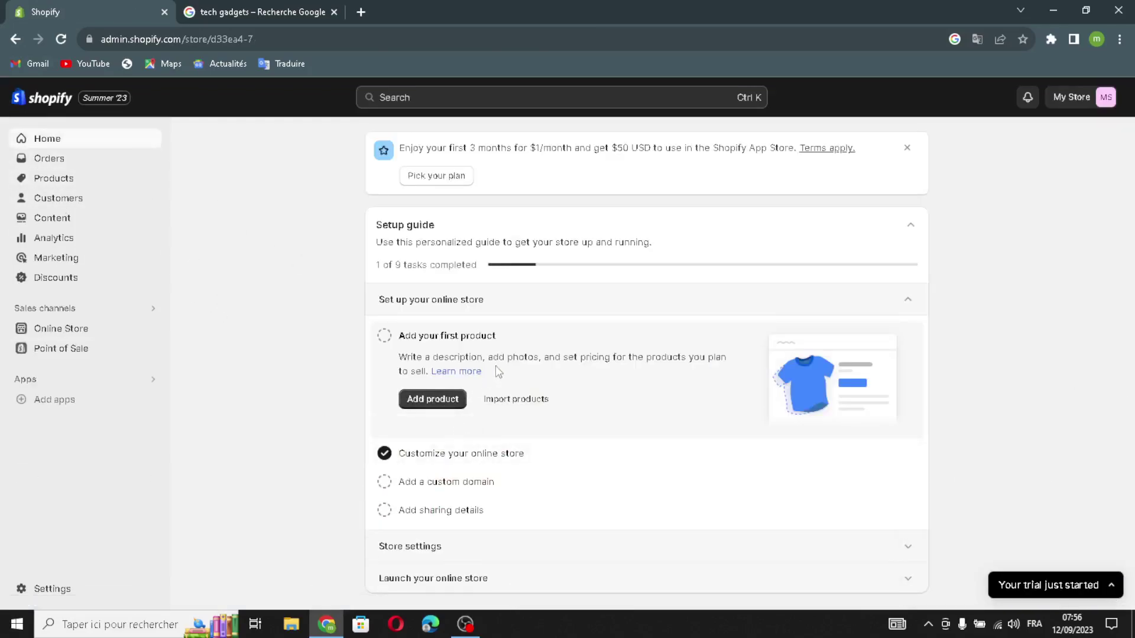
left_click(384, 335)
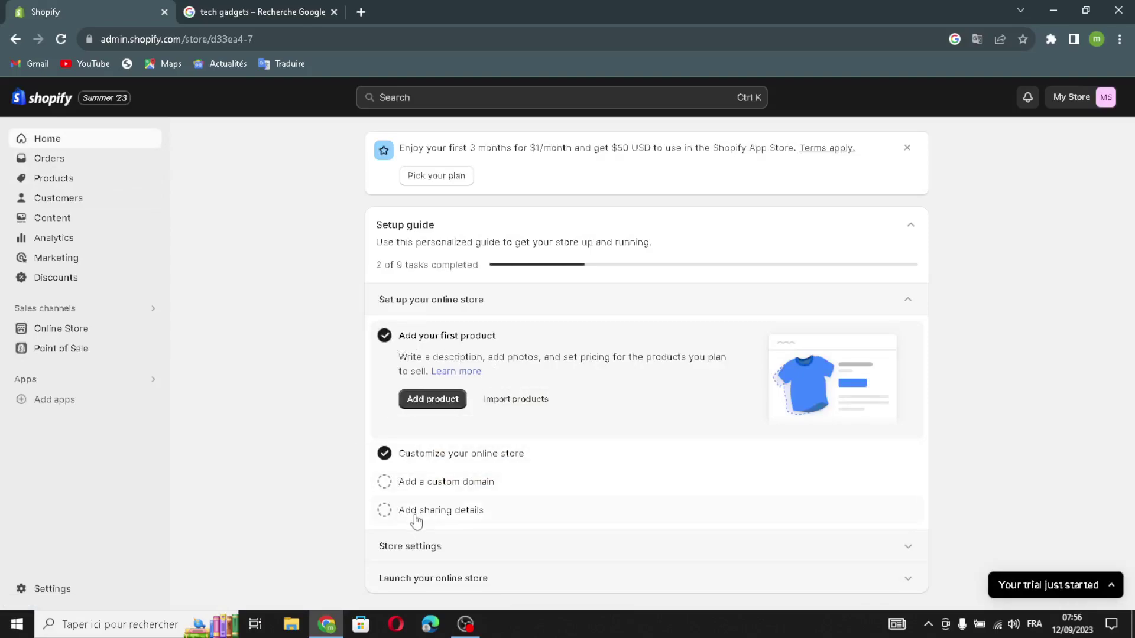
Name the store GizmoHub through the setup guide's store settings, save it, and close the settings and setup guide
left_click(394, 553)
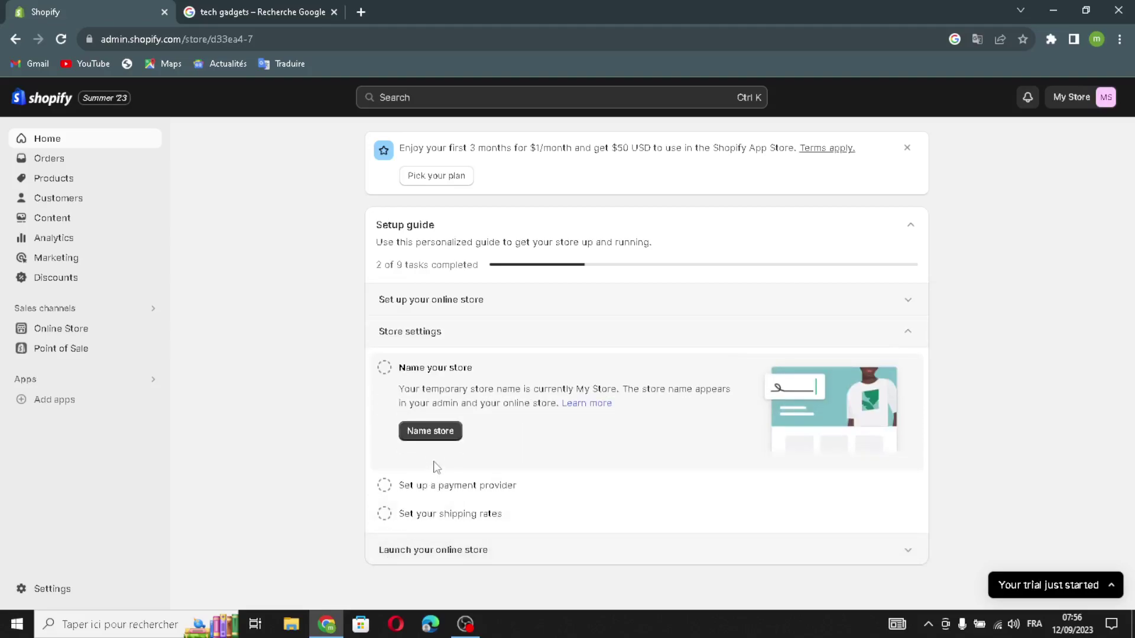
left_click(422, 431)
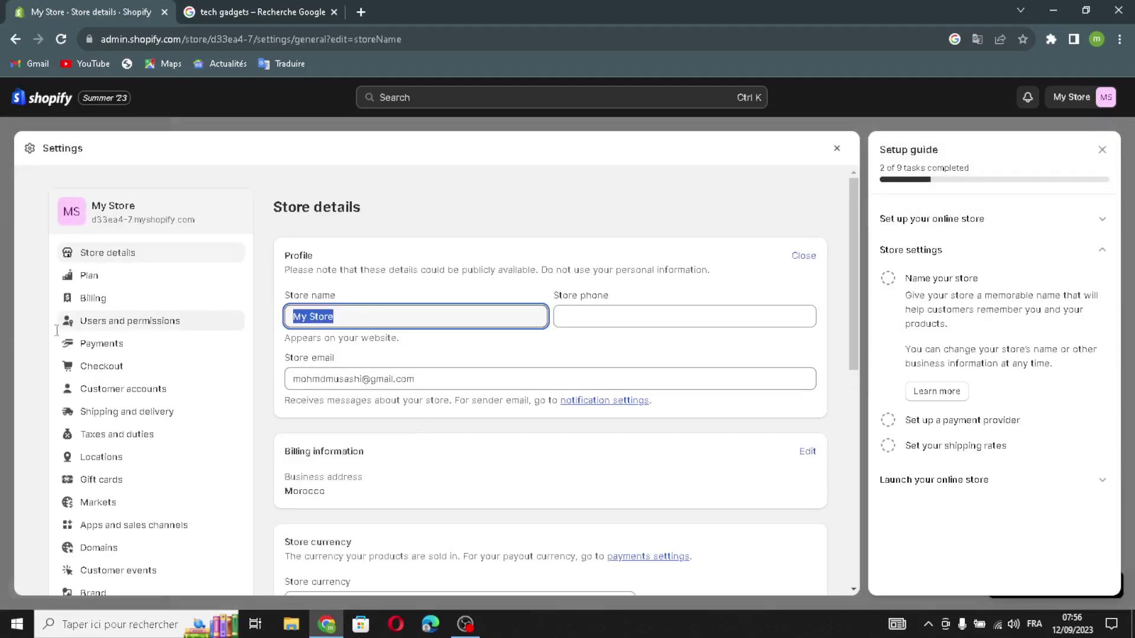
type("GizmoHub")
left_click(650, 315)
left_click(425, 381)
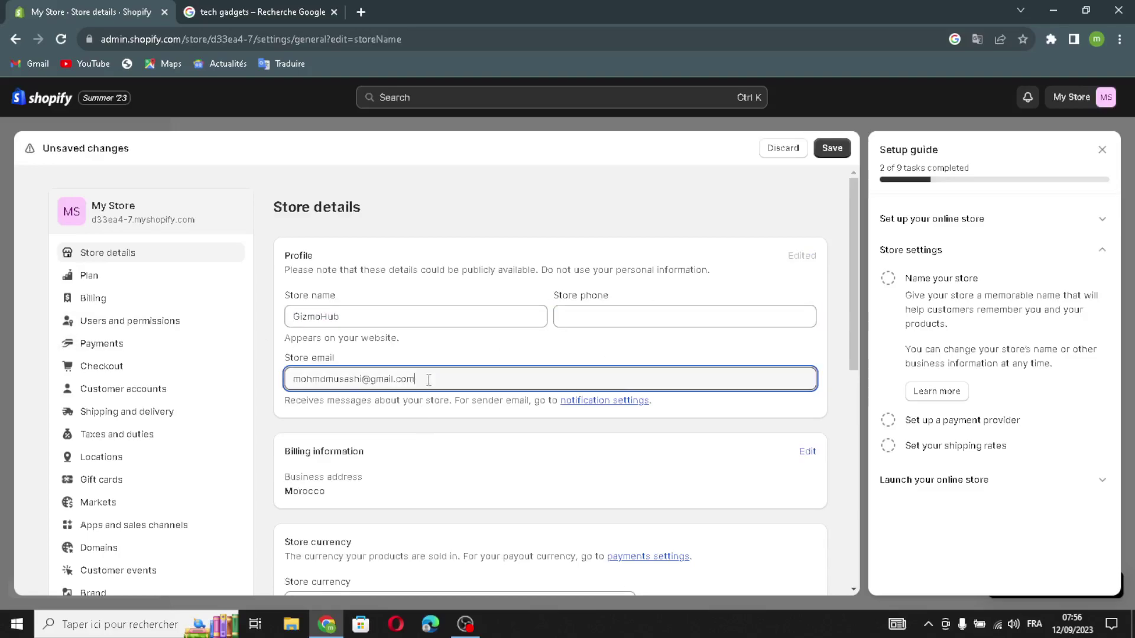
left_click(828, 150)
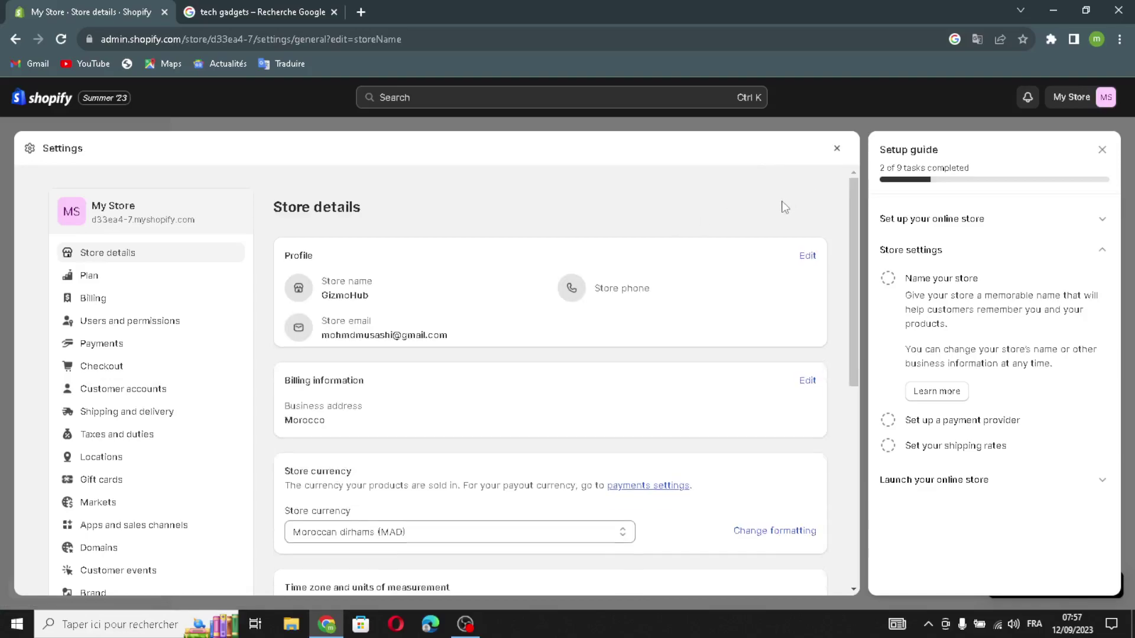
left_click(836, 149)
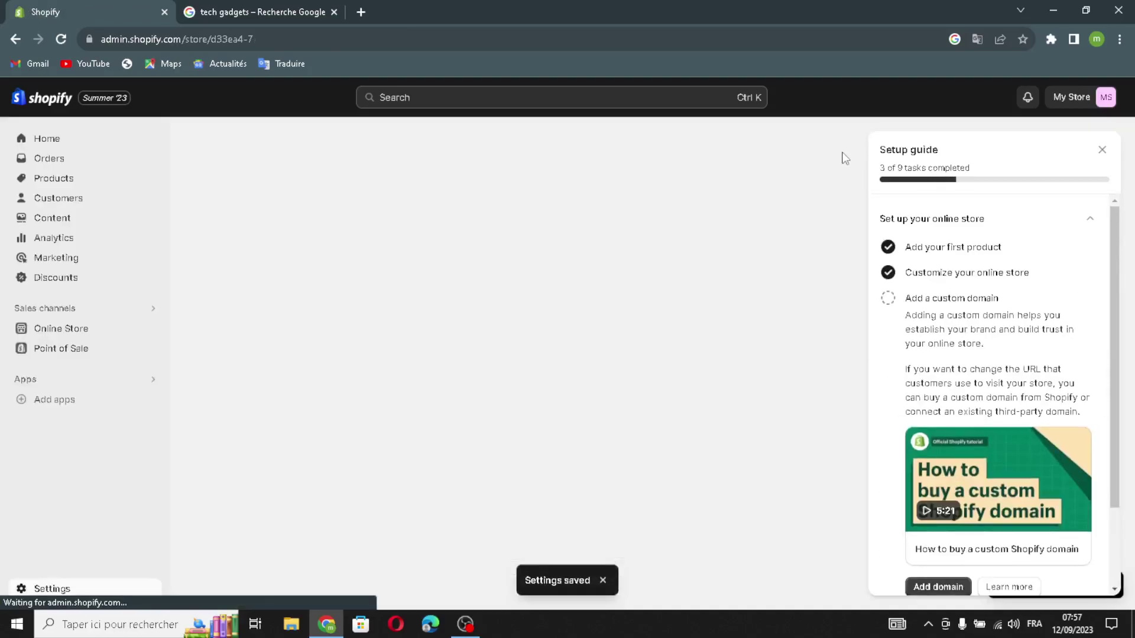
left_click(1111, 142)
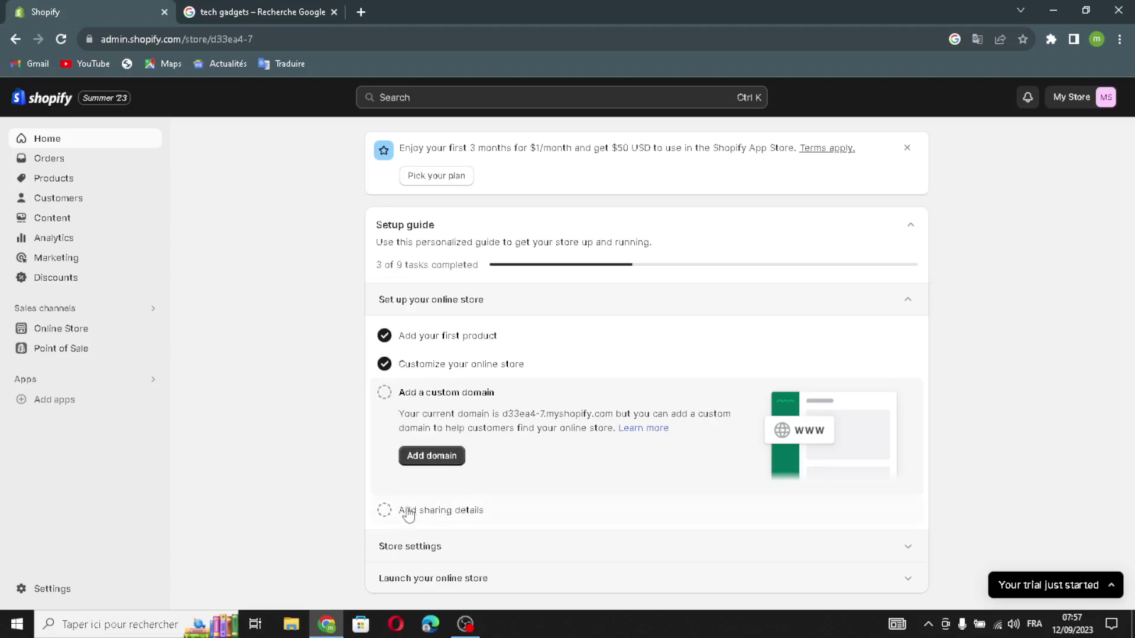
Mark "Add sharing details" and "Add a custom domain" as complete, and expand the "Launch your online store" tasks
left_click(384, 510)
left_click(388, 395)
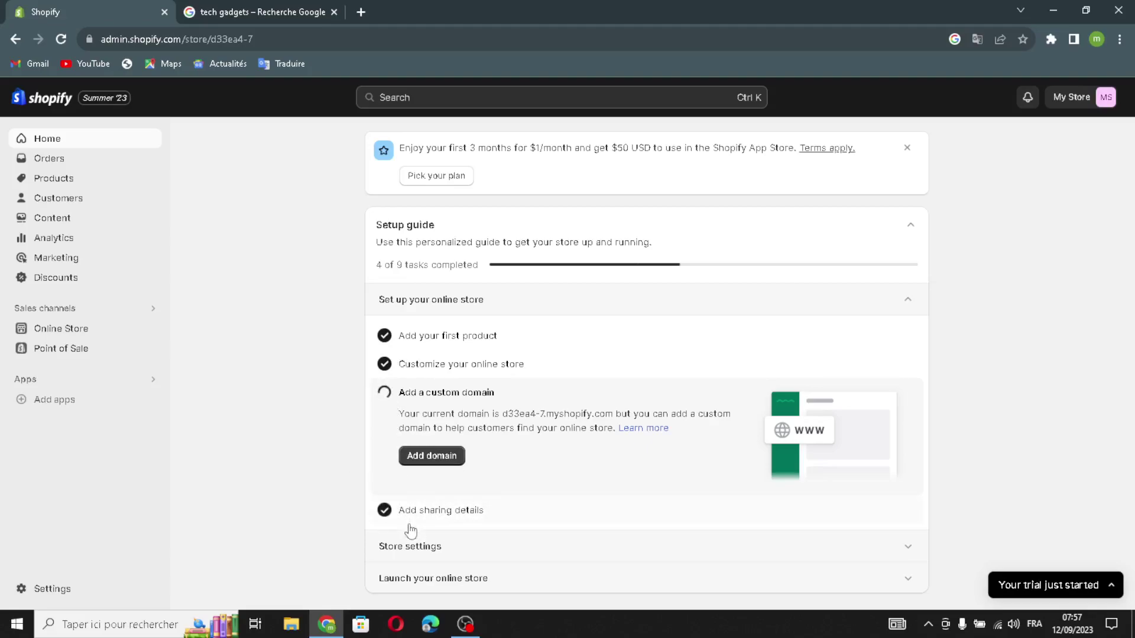
left_click(415, 579)
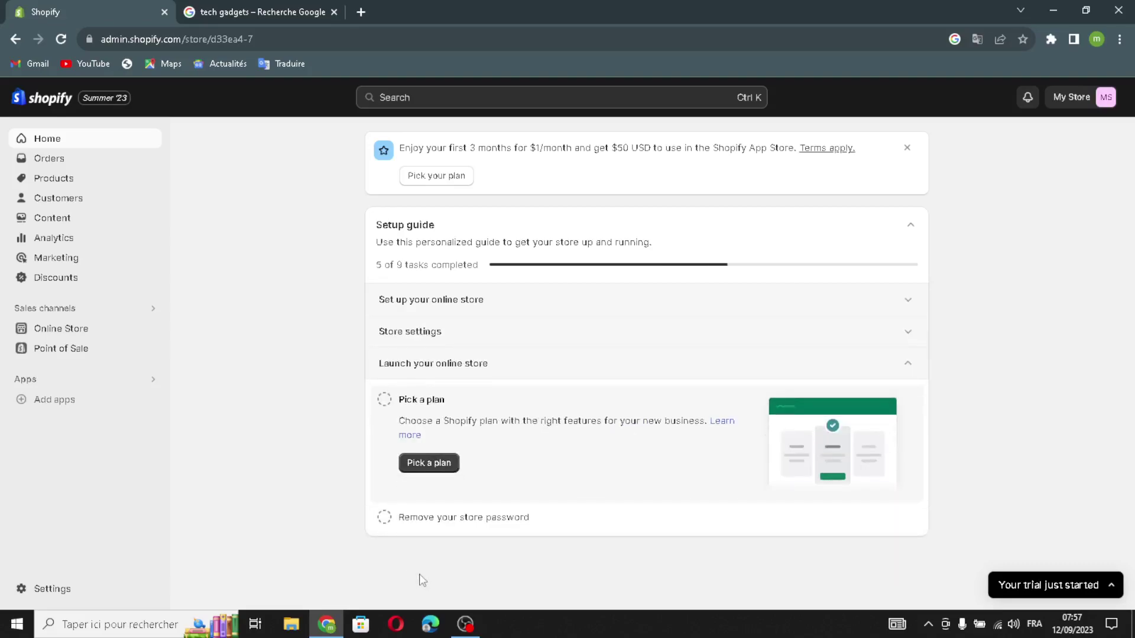